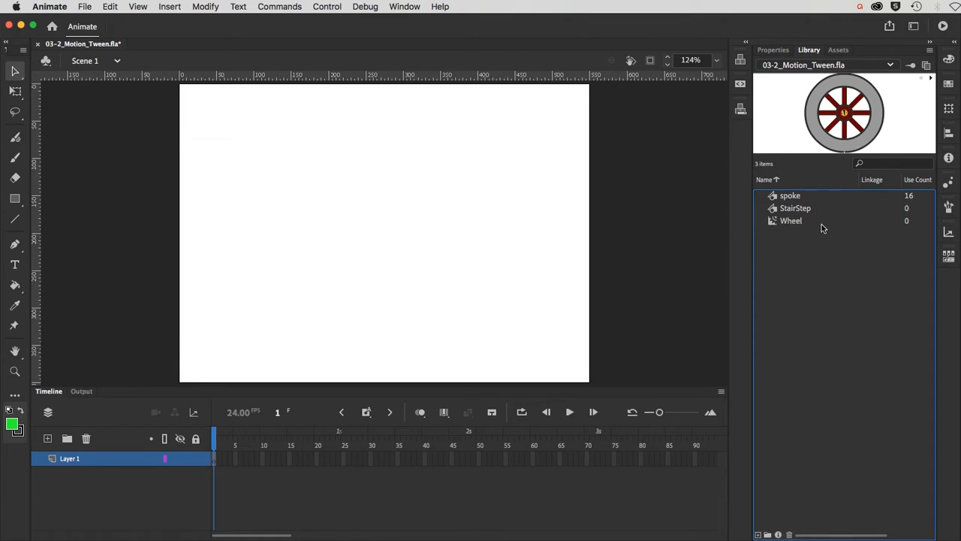
# Step: Select the Wheel symbol in the Library to show its spoked wheel preview
pyautogui.click(771, 224)
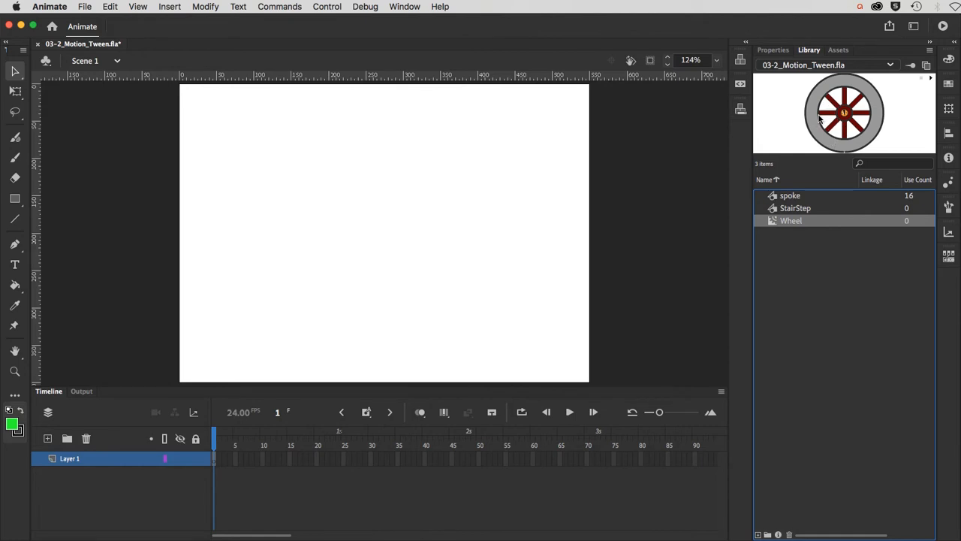
# Step: Drag a Wheel instance from the Library onto the top-left of the stage
pyautogui.moveTo(820, 119); pyautogui.dragTo(273, 172)
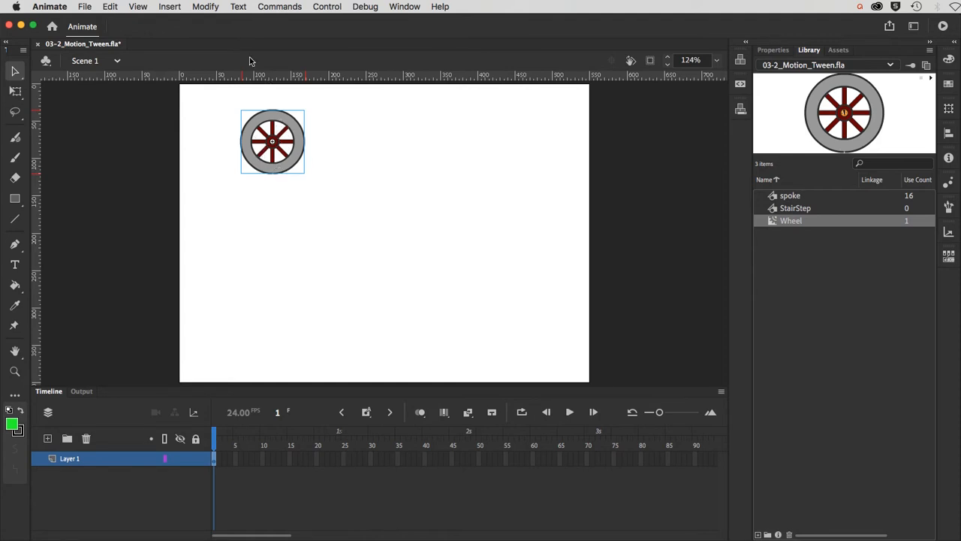
pyautogui.click(318, 7)
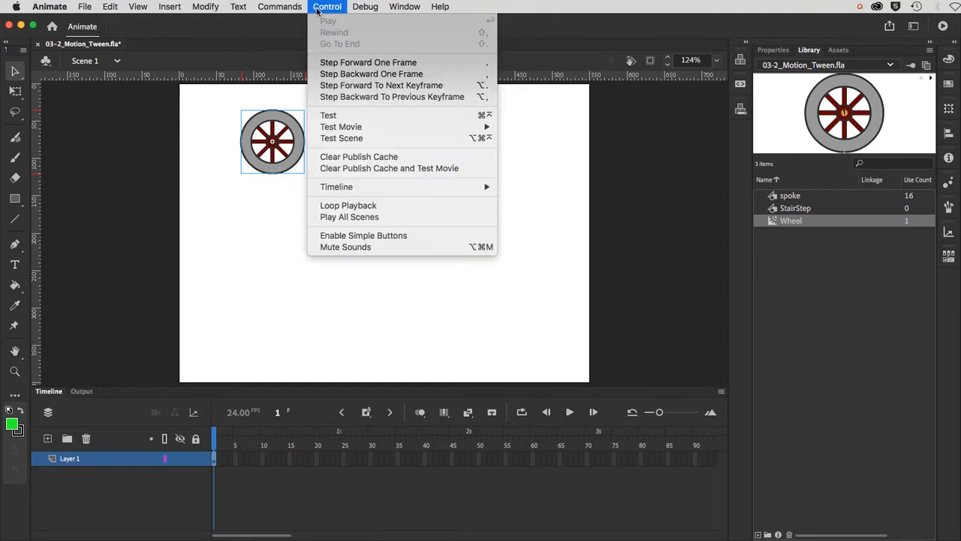
pyautogui.click(331, 115)
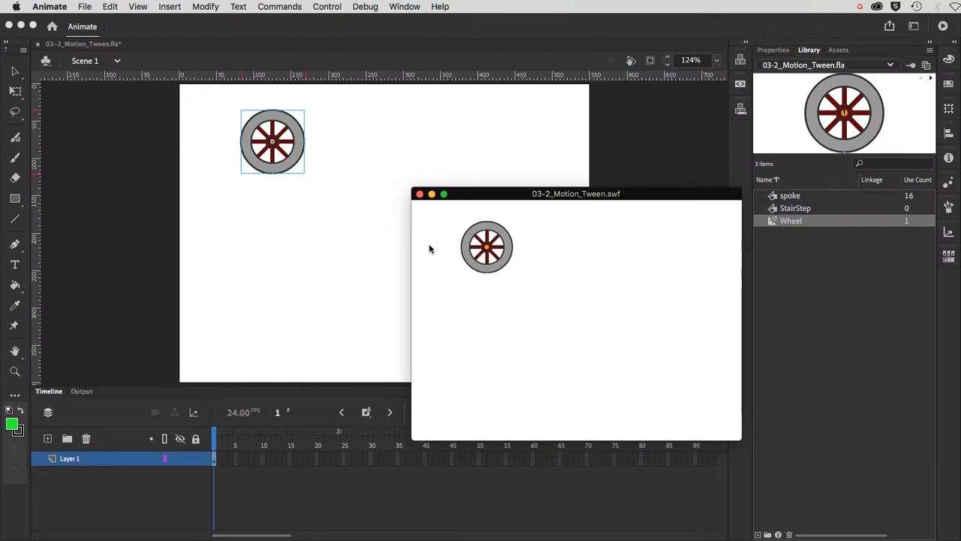
pyautogui.click(420, 195)
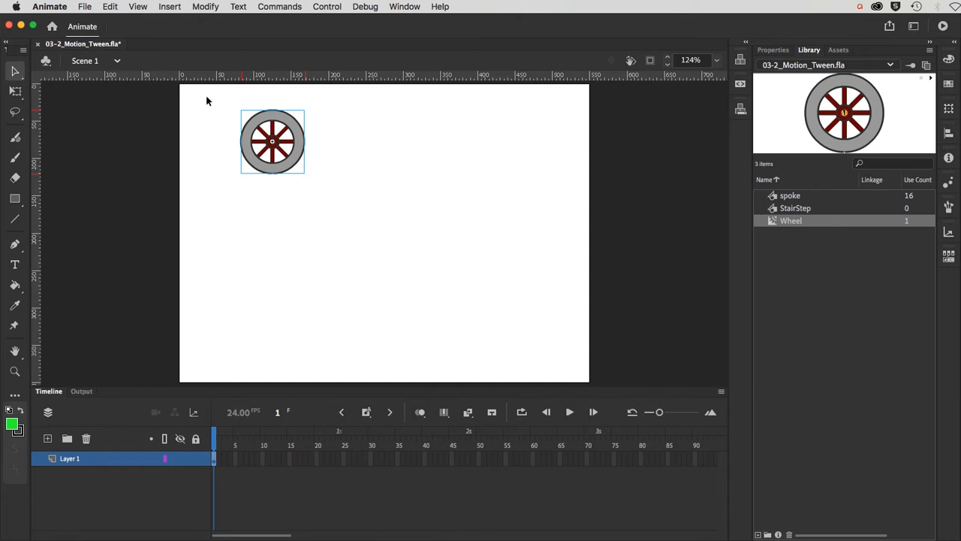
# Step: Check the Convert to Symbol type options, cancel, and view the Wheel instance's 85×85 size and position
pyautogui.click(205, 7)
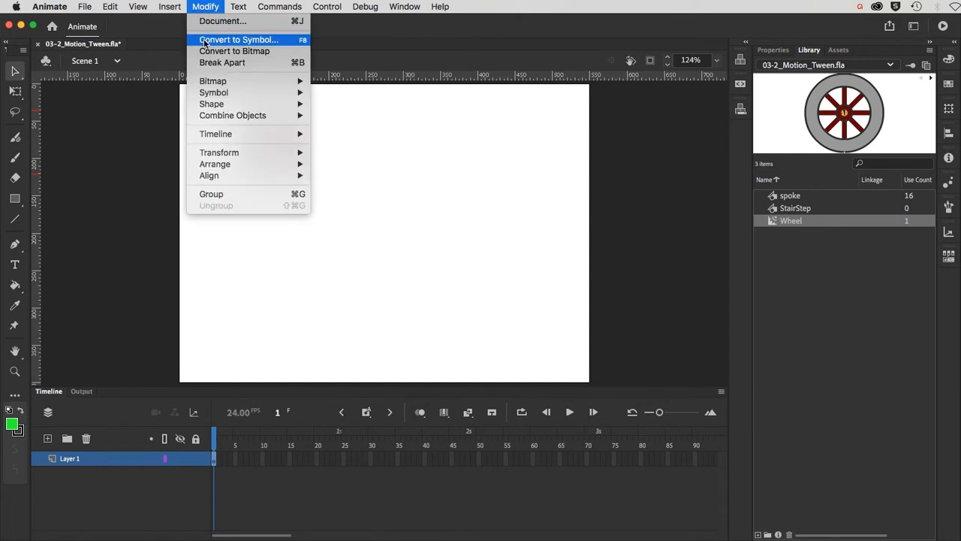
pyautogui.click(204, 41)
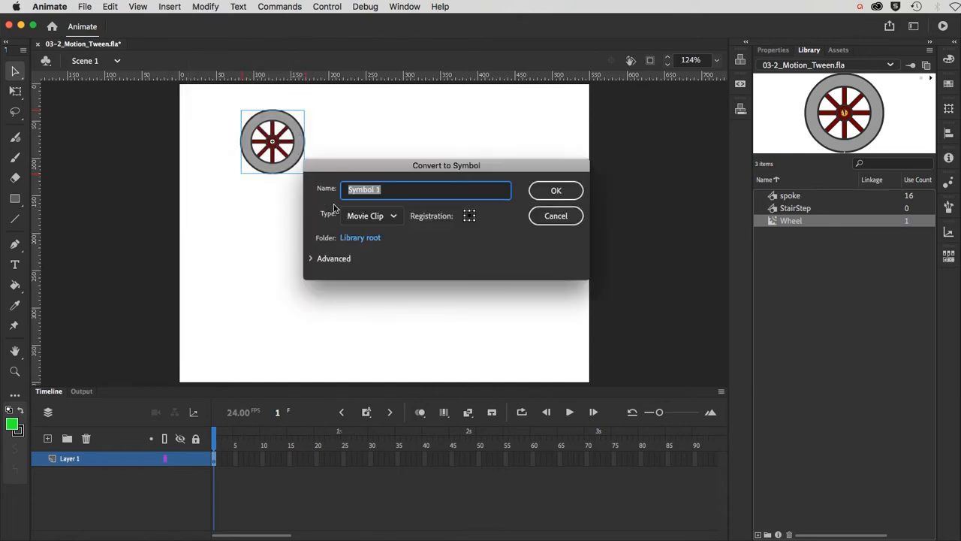
pyautogui.click(356, 215)
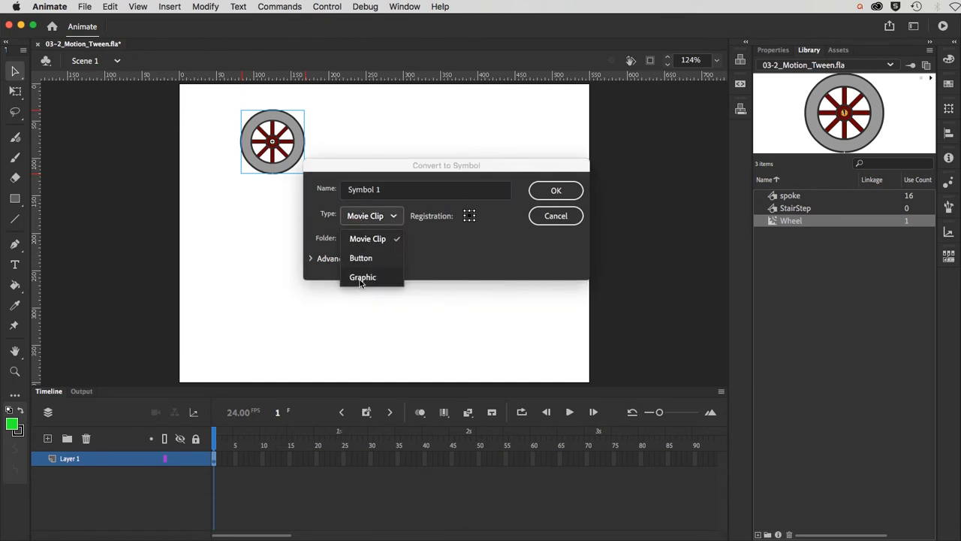
pyautogui.click(556, 217)
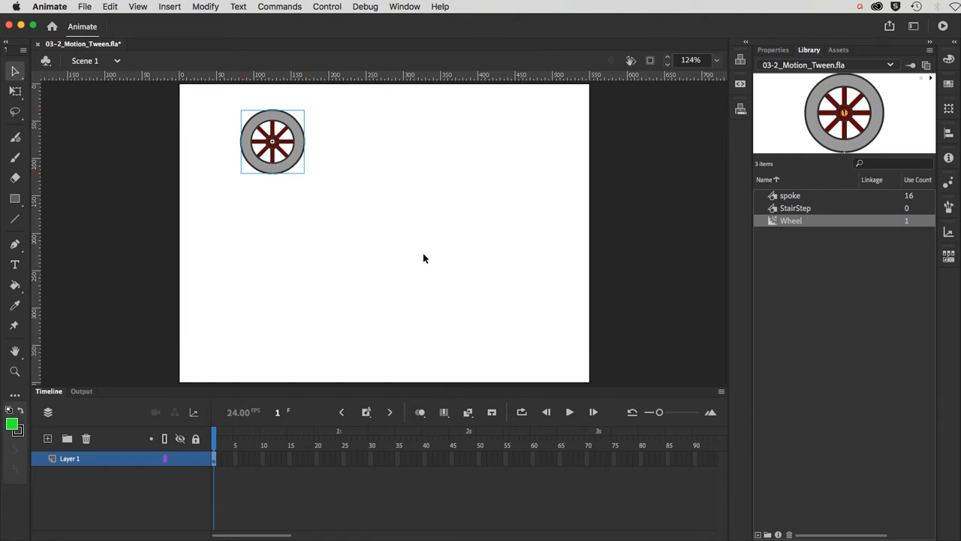
pyautogui.click(769, 53)
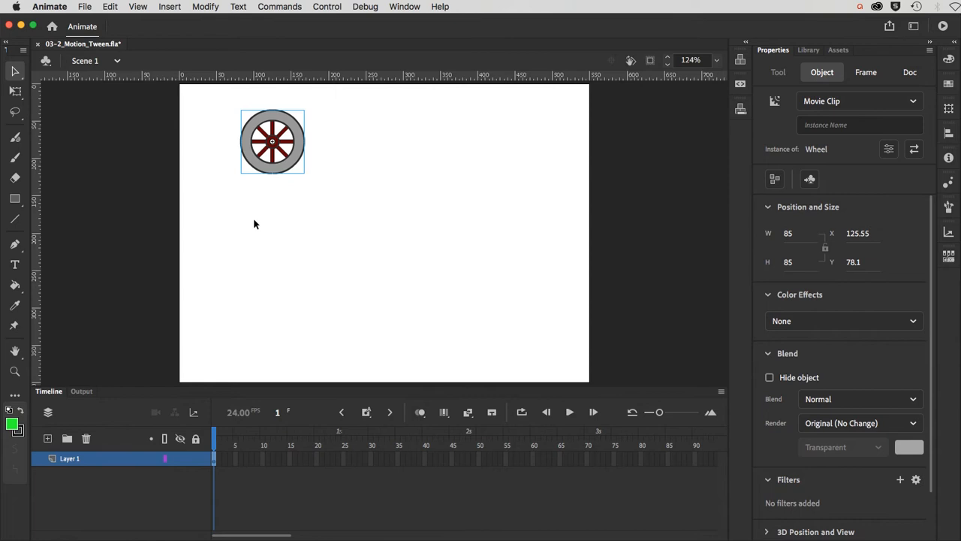
# Step: Add a 24-frame motion tween to the Wheel instance on Layer 1
pyautogui.rightClick(214, 462)
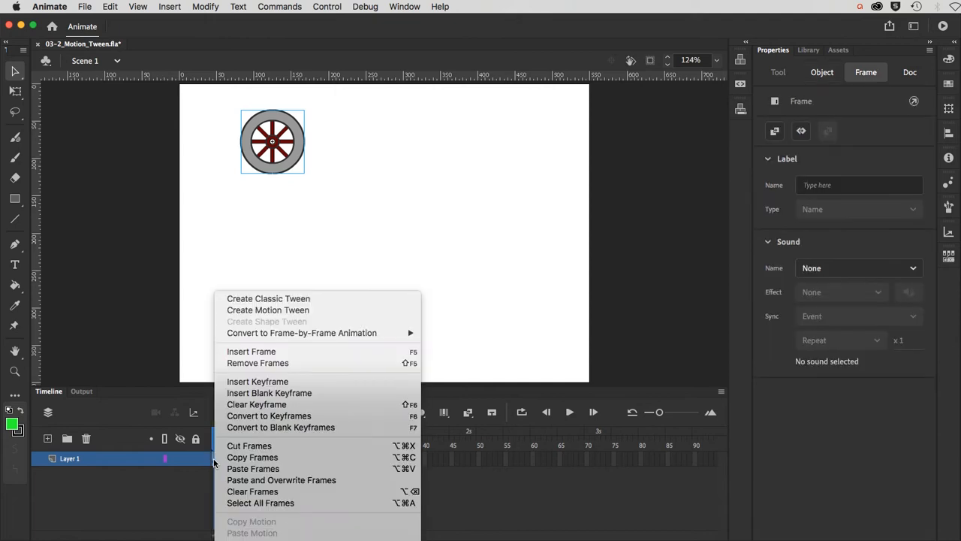
pyautogui.click(248, 310)
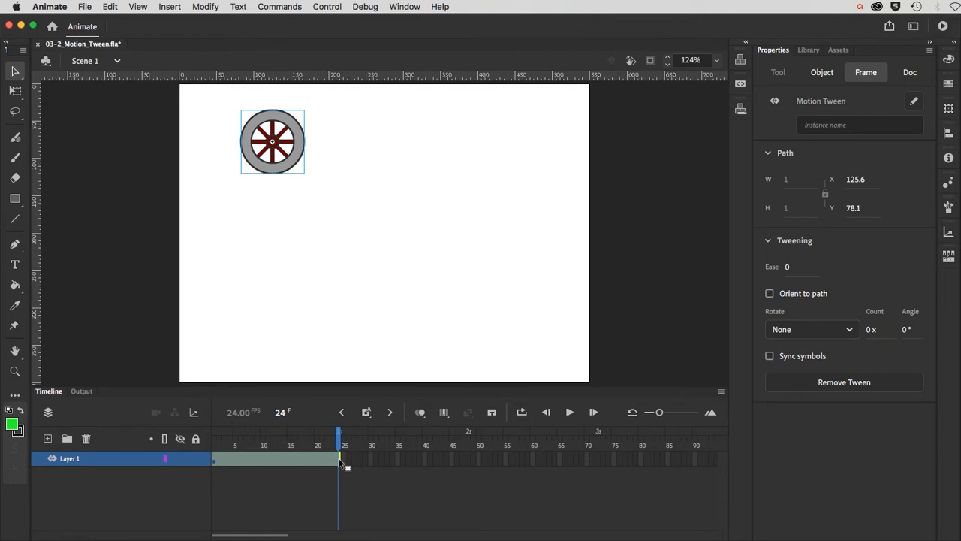
pyautogui.click(269, 171)
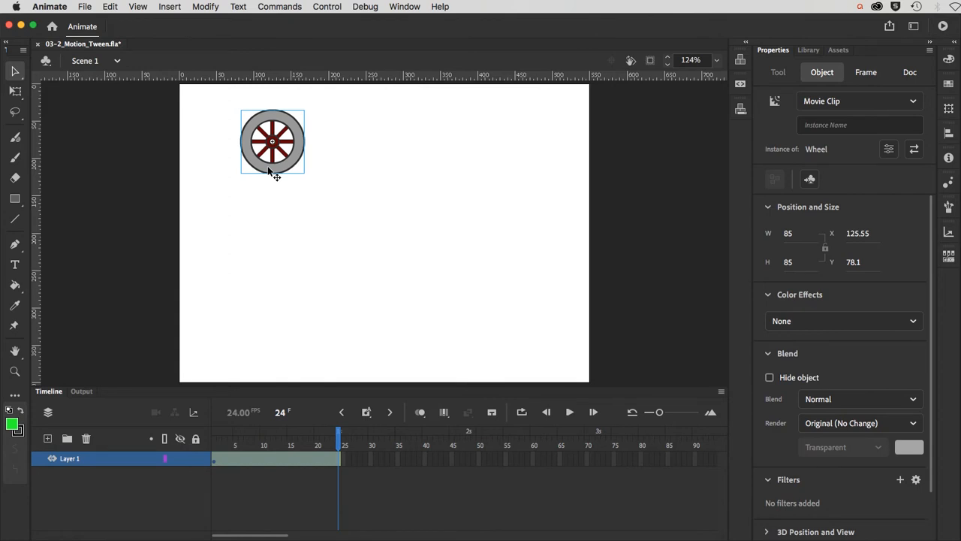
# Step: At frame 24, move the wheel down the stage and preview the straight path
pyautogui.moveTo(269, 171); pyautogui.dragTo(275, 333)
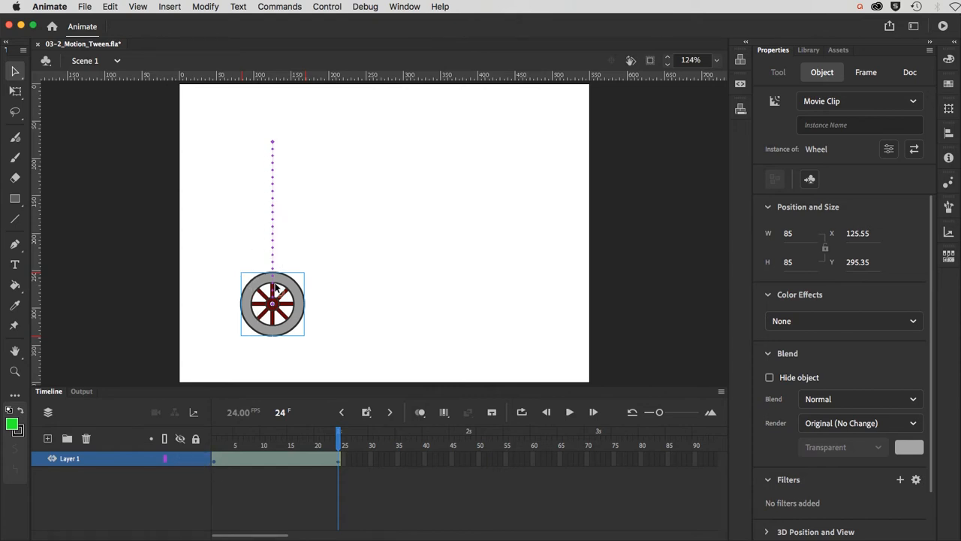
pyautogui.click(335, 441)
pyautogui.moveTo(336, 440)
pyautogui.mouseDown()
pyautogui.moveTo(201, 443)
pyautogui.moveTo(347, 448)
pyautogui.mouseUp()
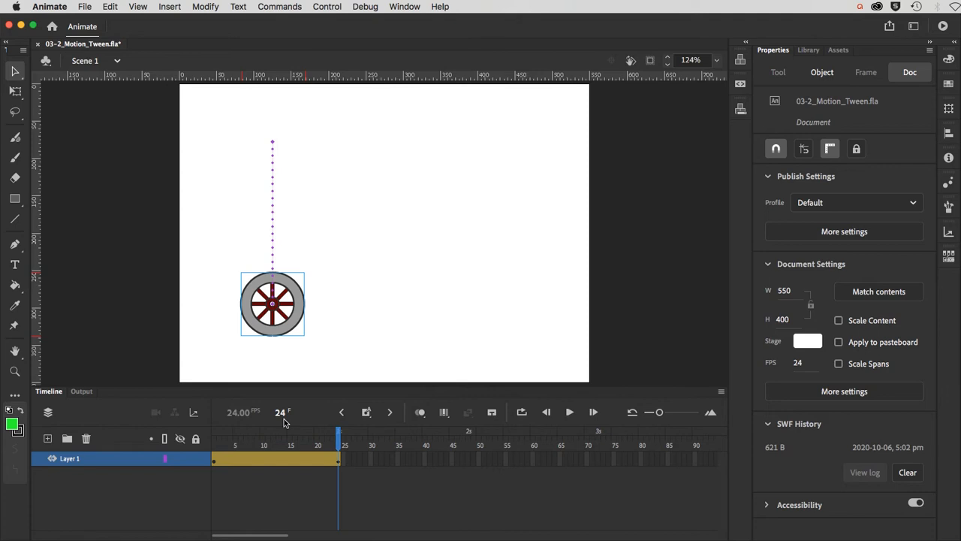
# Step: Try shifting the wheel right at frame 13, then undo it and return to frame 1
pyautogui.click(281, 443)
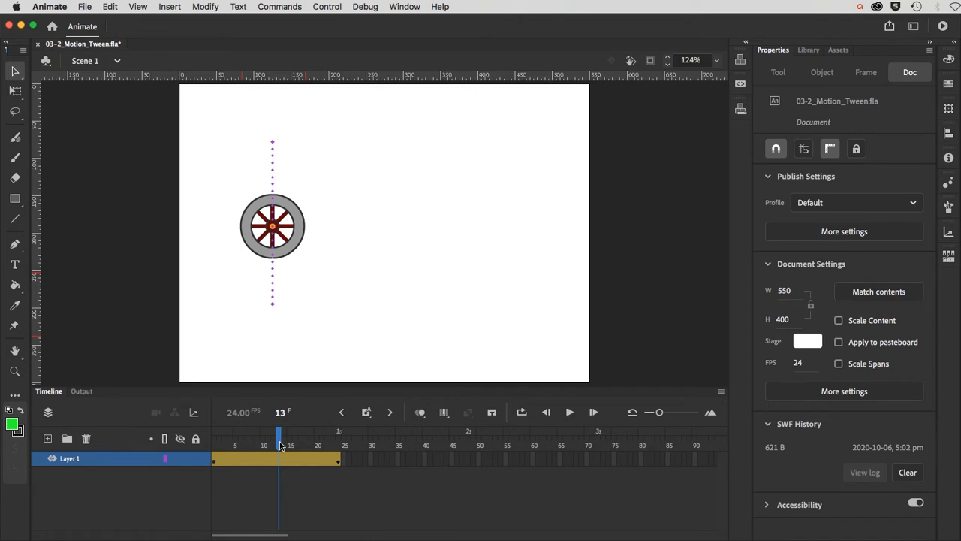
pyautogui.click(291, 243)
pyautogui.moveTo(293, 244); pyautogui.dragTo(340, 245)
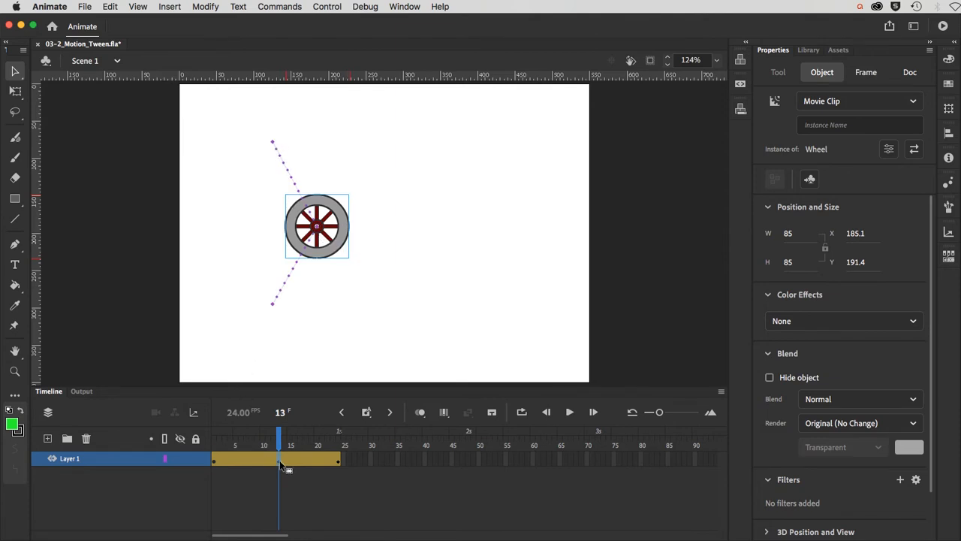
pyautogui.moveTo(278, 443); pyautogui.dragTo(346, 450)
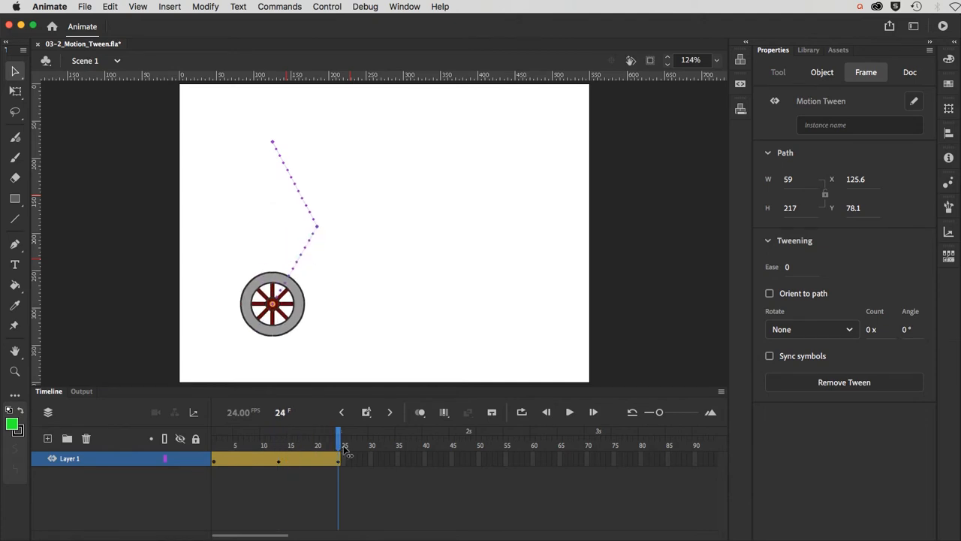
pyautogui.press('super+z')
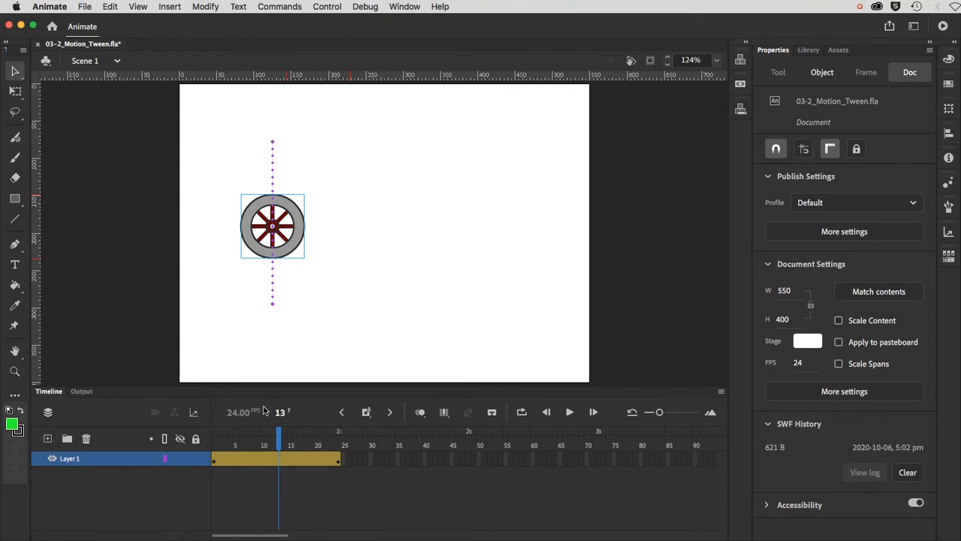
pyautogui.moveTo(280, 436); pyautogui.dragTo(210, 443)
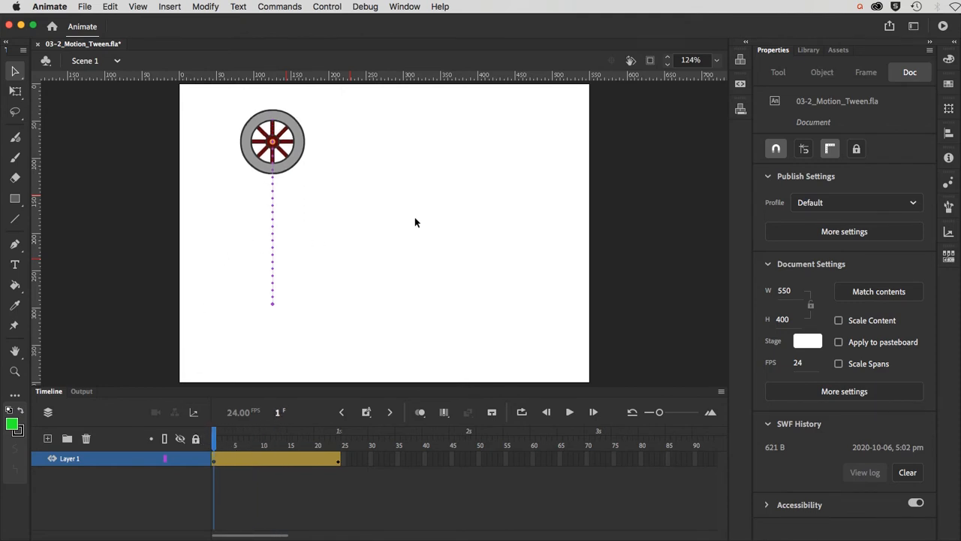
# Step: Move the whole motion path right and down, then shift it back slightly left
pyautogui.click(273, 256)
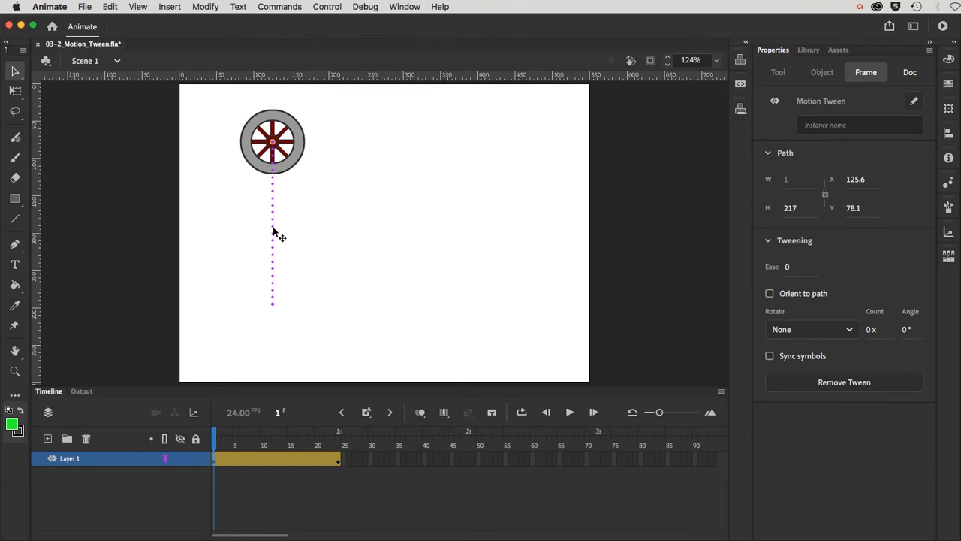
pyautogui.moveTo(273, 229); pyautogui.dragTo(321, 243)
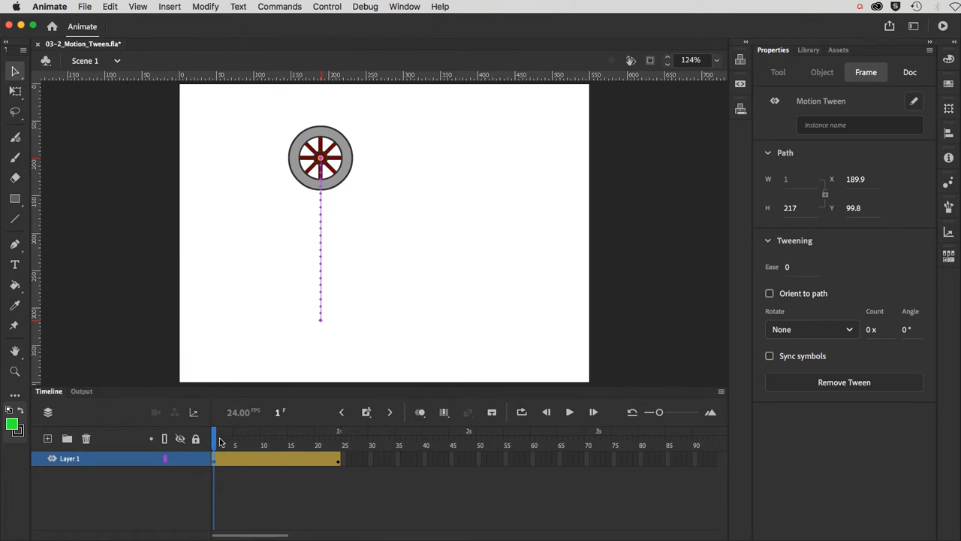
pyautogui.moveTo(220, 442)
pyautogui.mouseDown()
pyautogui.moveTo(338, 447)
pyautogui.moveTo(206, 454)
pyautogui.moveTo(339, 454)
pyautogui.moveTo(214, 455)
pyautogui.mouseUp()
pyautogui.click(285, 271)
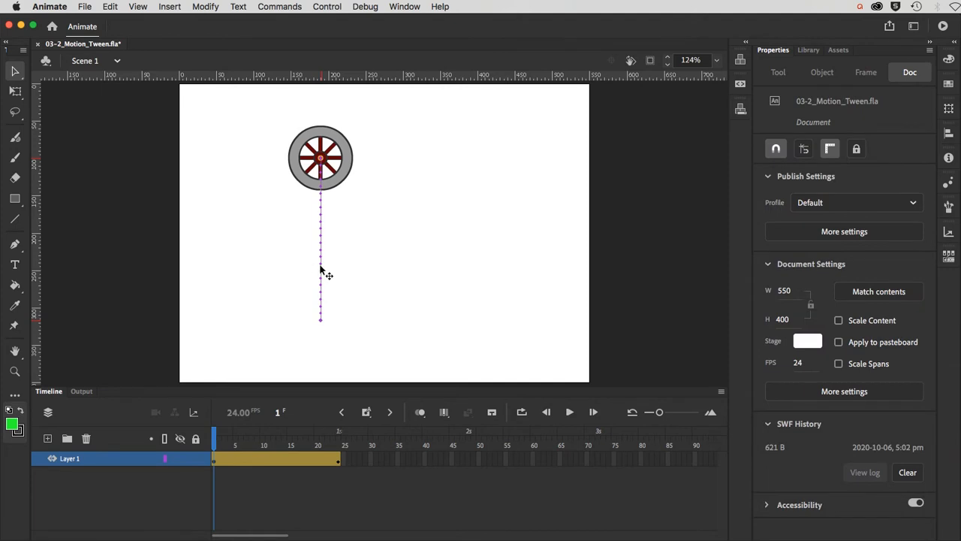
pyautogui.moveTo(321, 272); pyautogui.dragTo(254, 272)
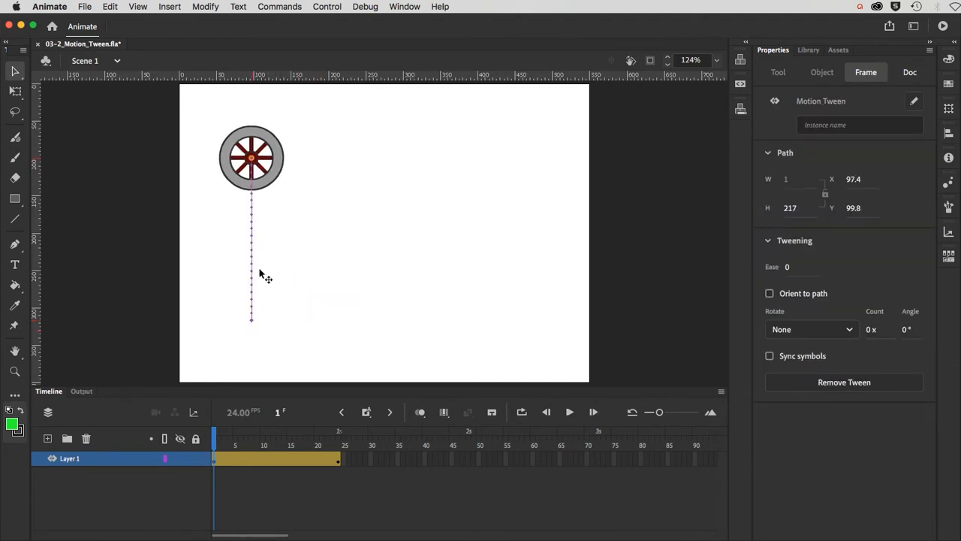
# Step: Bend the straight motion path into a curve arching right and preview it
pyautogui.click(343, 259)
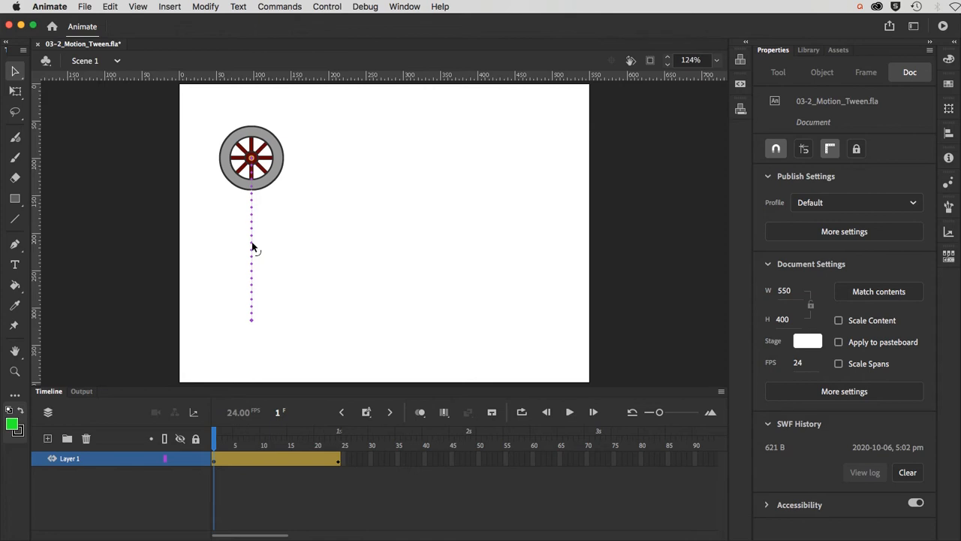
pyautogui.moveTo(251, 246); pyautogui.dragTo(330, 168)
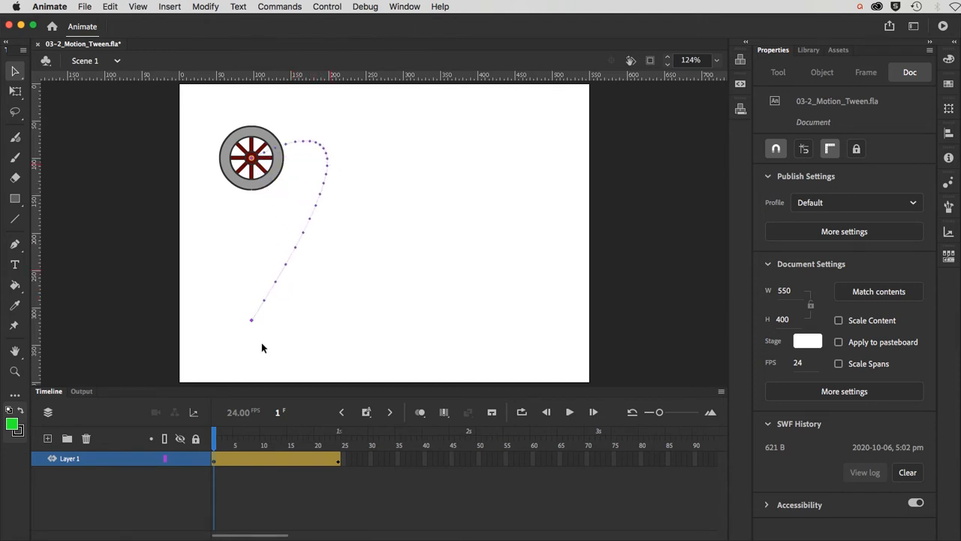
pyautogui.moveTo(215, 438)
pyautogui.mouseDown()
pyautogui.moveTo(330, 437)
pyautogui.moveTo(209, 448)
pyautogui.mouseUp()
# Step: Use the Subselection tool's Bezier handles to bend the upper and lower parts of the path
pyautogui.click(19, 73)
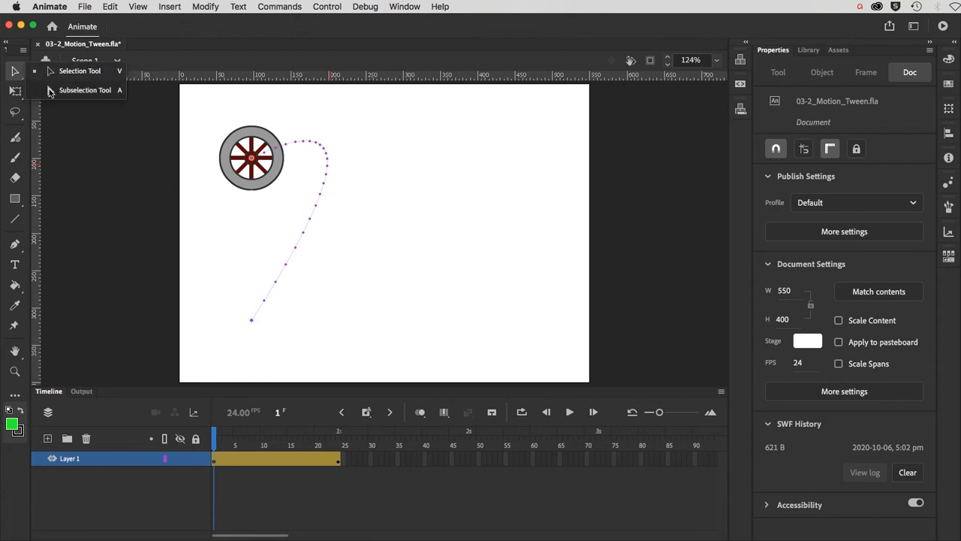
pyautogui.click(51, 91)
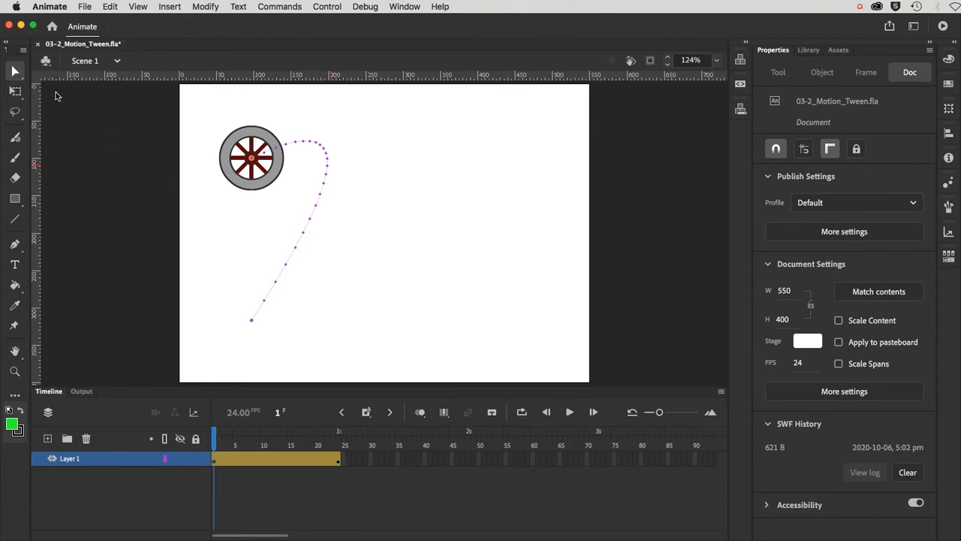
pyautogui.click(276, 285)
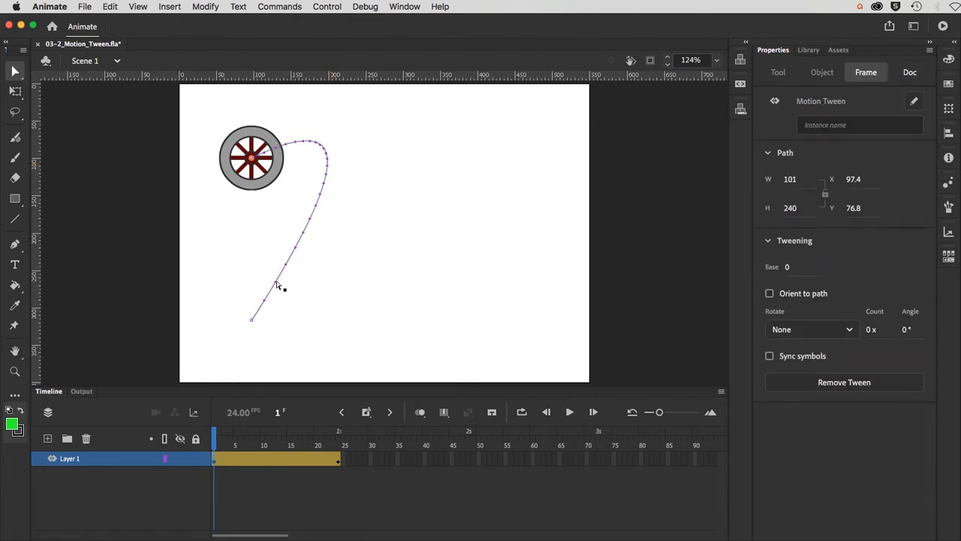
pyautogui.click(311, 303)
pyautogui.click(252, 320)
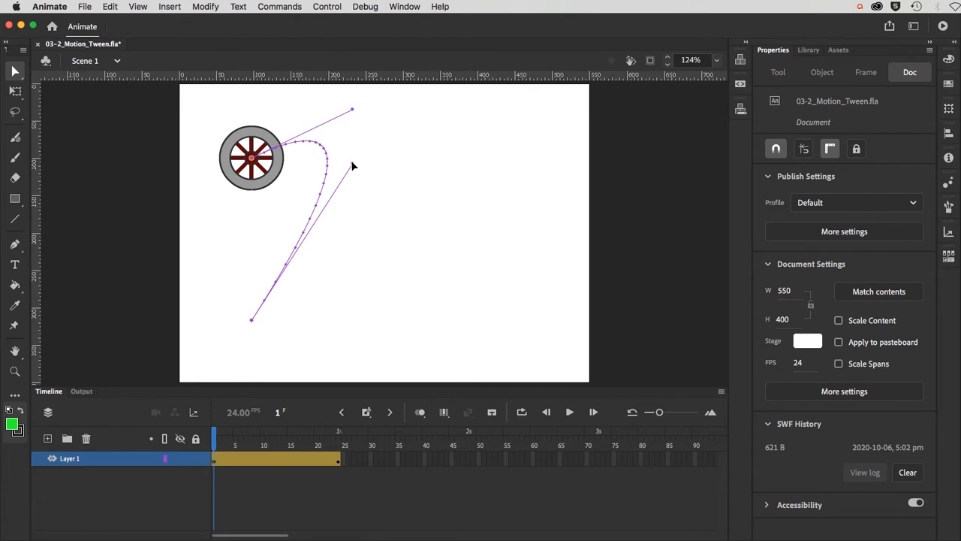
pyautogui.moveTo(352, 165); pyautogui.dragTo(349, 305)
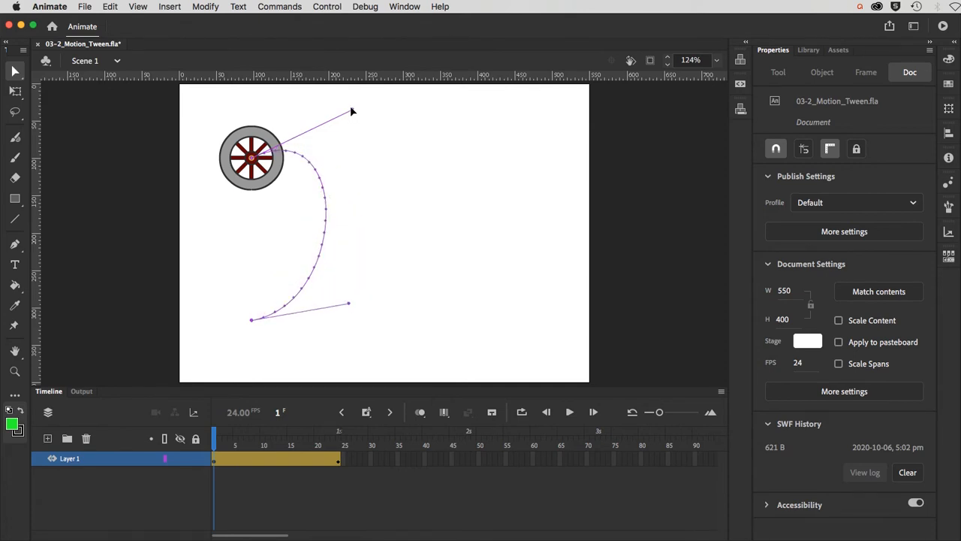
pyautogui.moveTo(352, 112); pyautogui.dragTo(403, 197)
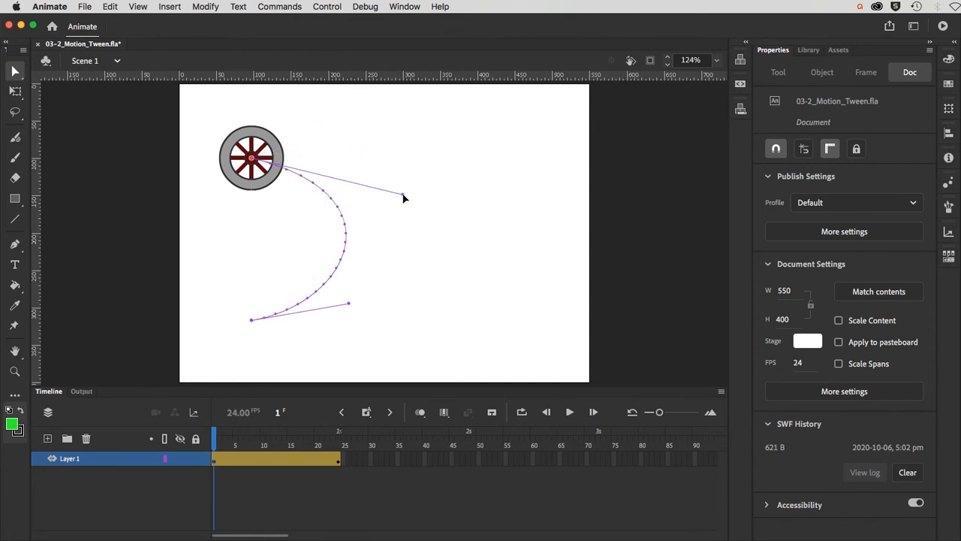
pyautogui.click(346, 238)
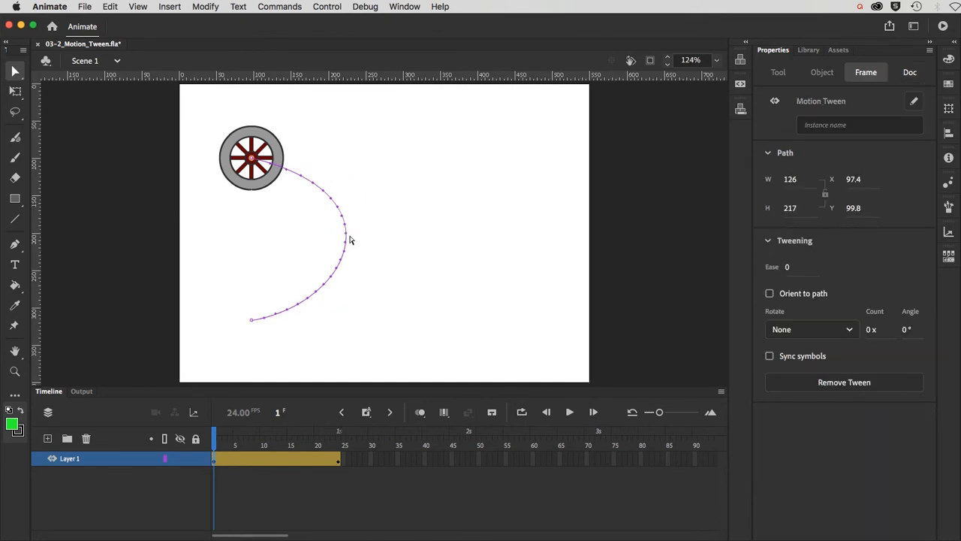
# Step: Add a property keyframe at frame 13 and reshape the path's middle bend into an S-curve
pyautogui.moveTo(215, 436); pyautogui.dragTo(279, 436)
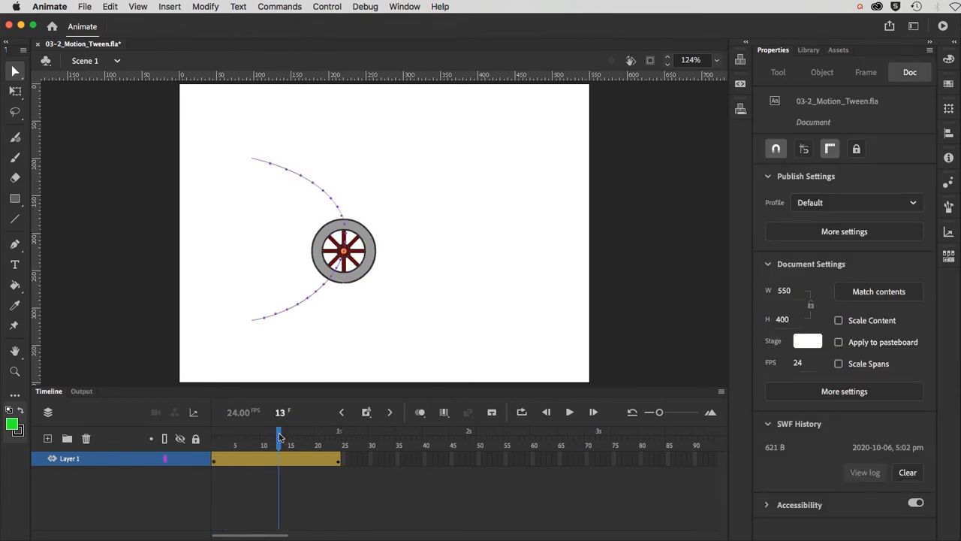
pyautogui.press('F6')
pyautogui.moveTo(279, 436); pyautogui.dragTo(216, 436)
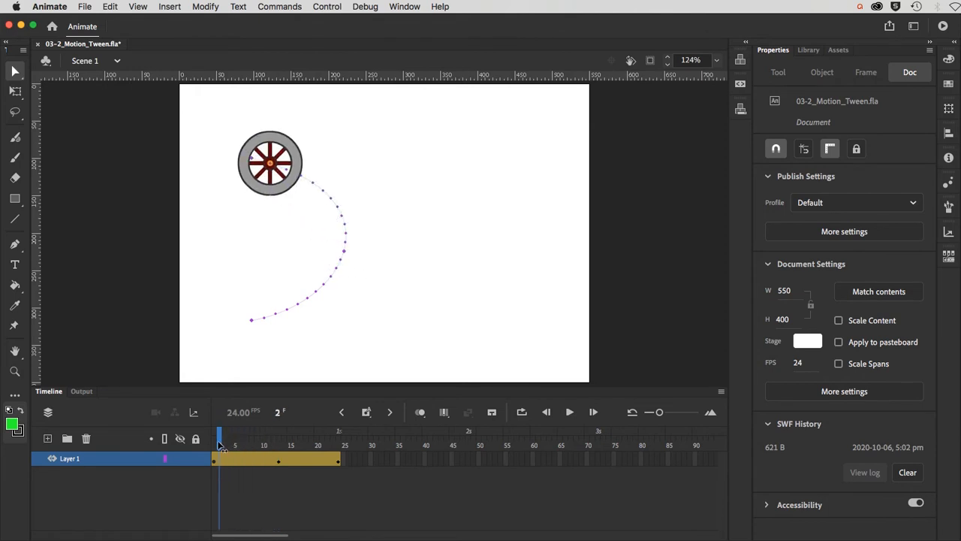
pyautogui.click(344, 255)
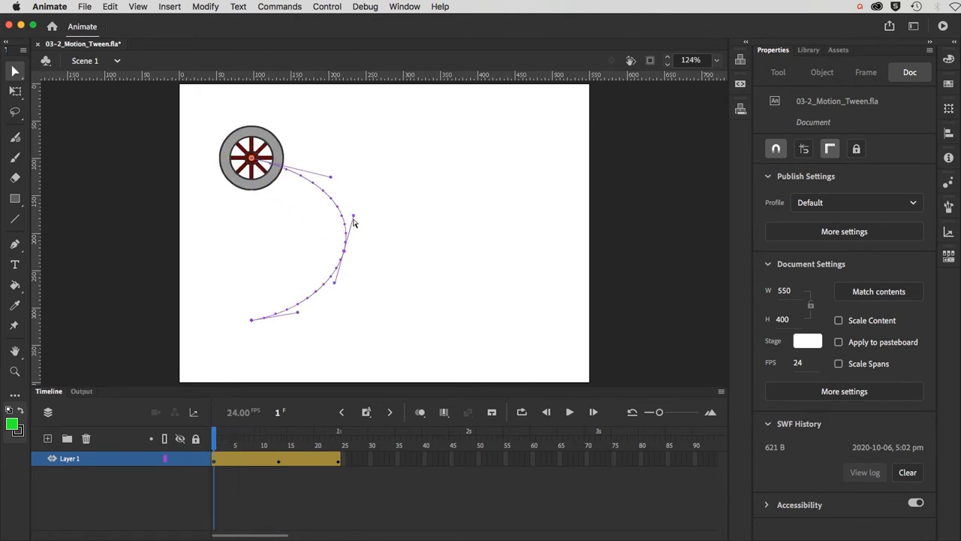
pyautogui.moveTo(354, 217); pyautogui.dragTo(302, 248)
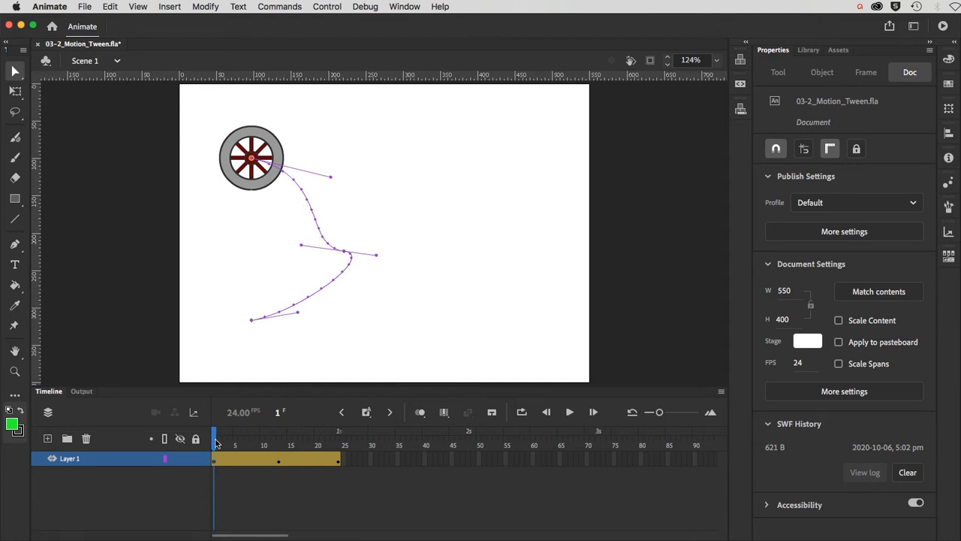
pyautogui.moveTo(216, 443)
pyautogui.mouseDown()
pyautogui.moveTo(338, 442)
pyautogui.moveTo(203, 439)
pyautogui.mouseUp()
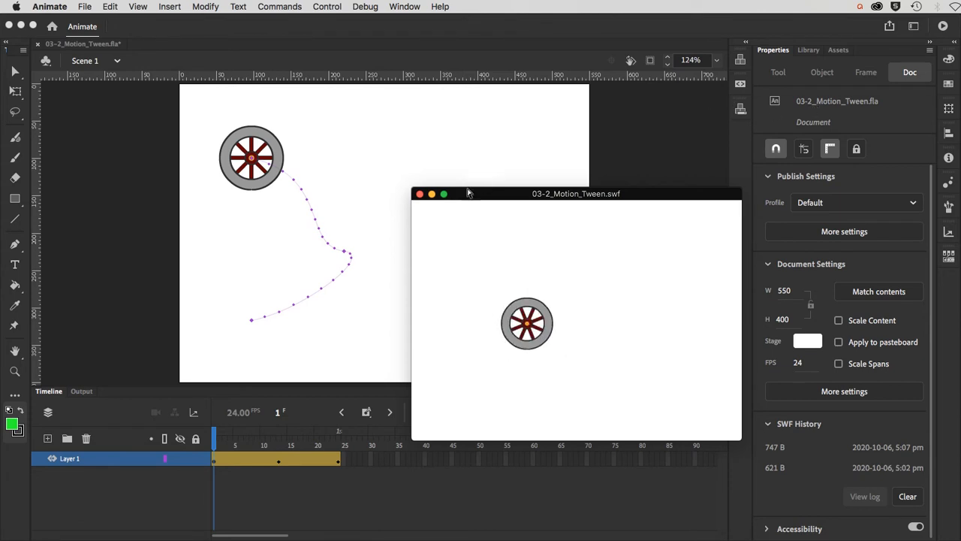
# Step: Close the SWF window and play the wheel's S-curve tween on the stage
pyautogui.click(420, 194)
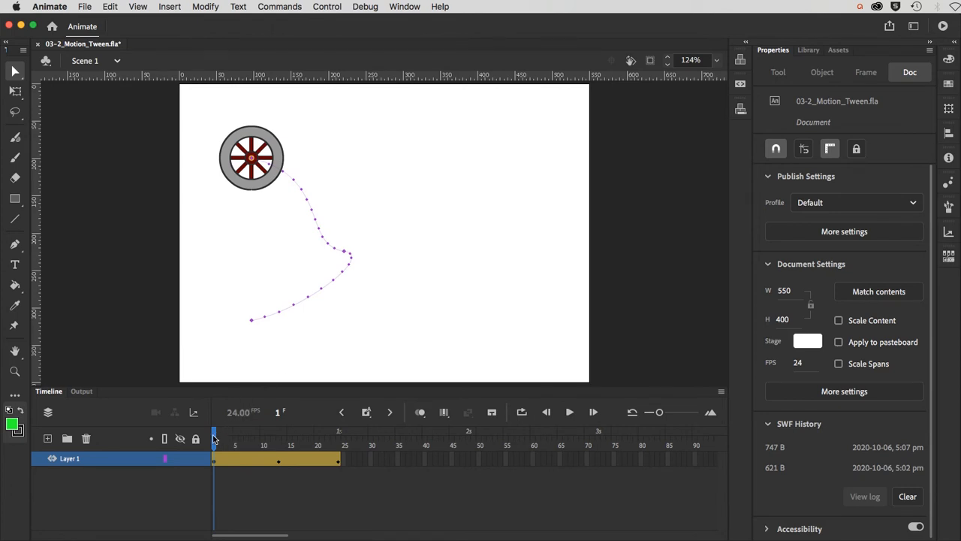
pyautogui.moveTo(214, 440)
pyautogui.mouseDown()
pyautogui.moveTo(303, 446)
pyautogui.moveTo(203, 443)
pyautogui.mouseUp()
pyautogui.press('Return')
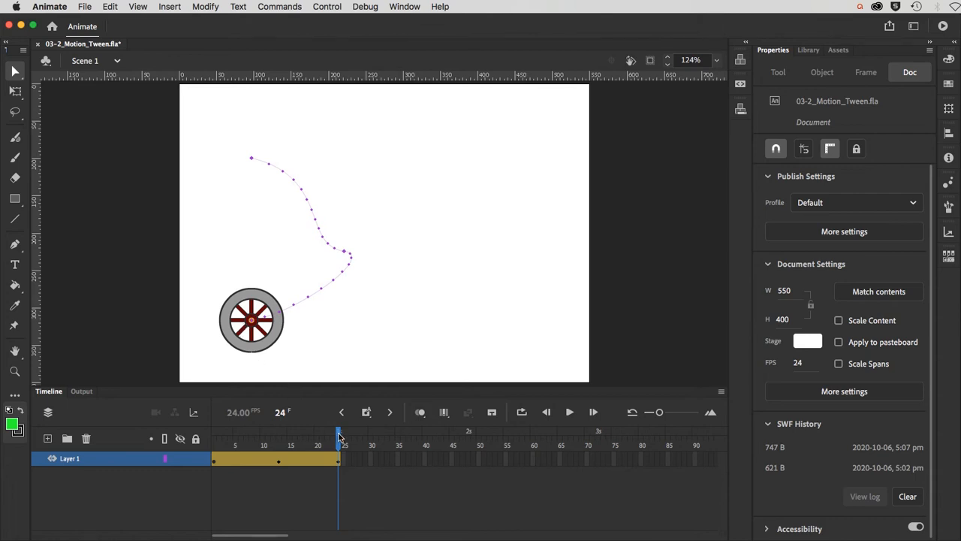
pyautogui.moveTo(340, 437); pyautogui.dragTo(213, 437)
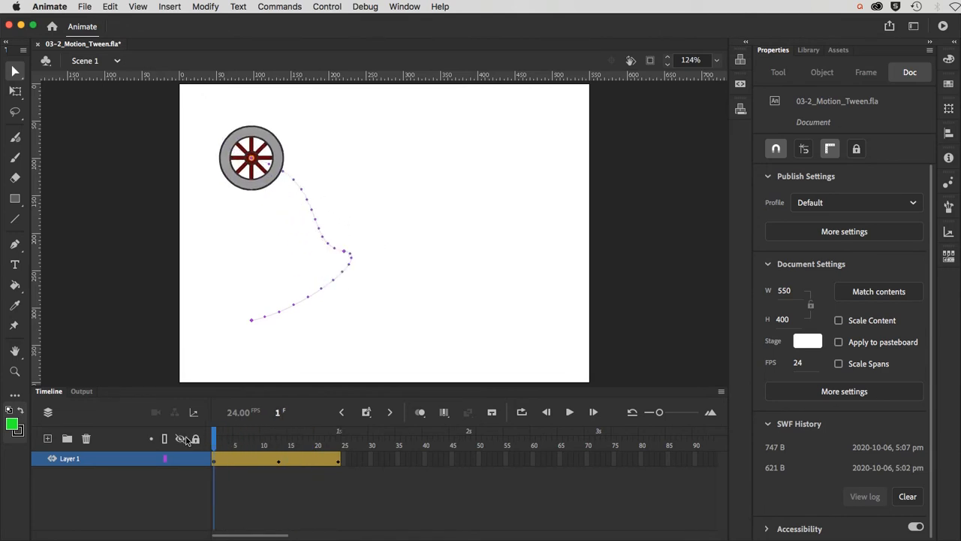
# Step: Undo the path edits back to a straight vertical motion path without the frame-13 keyframe
pyautogui.press('End')
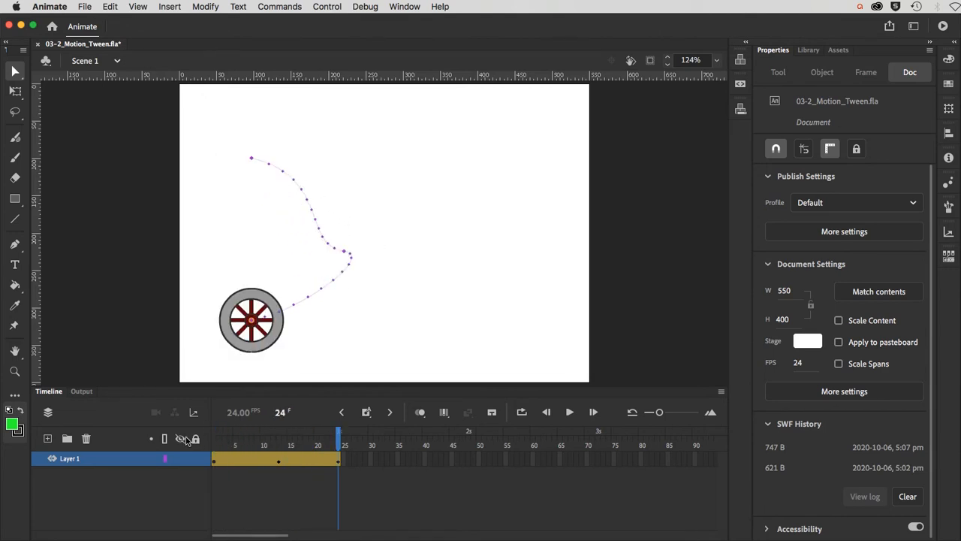
pyautogui.press('Home')
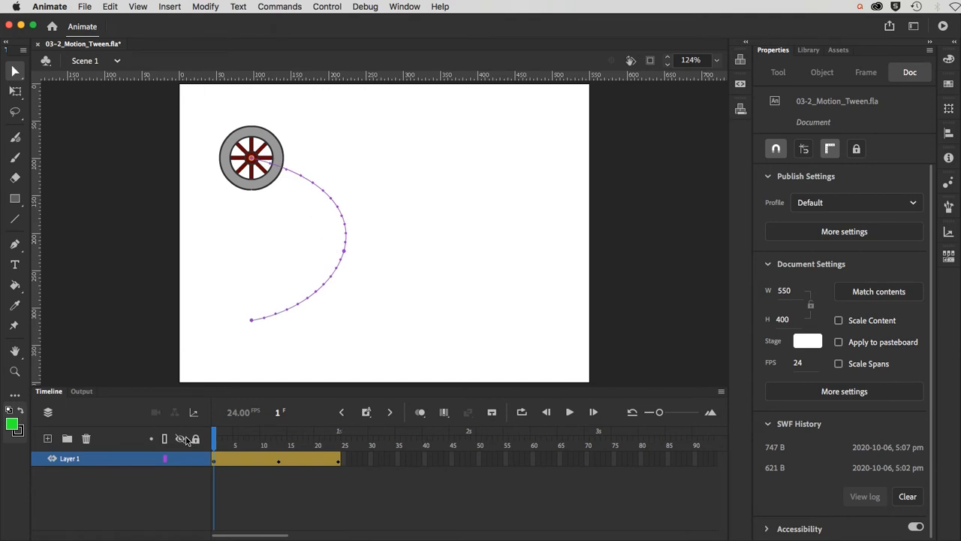
pyautogui.press('Return')
pyautogui.press('Home')
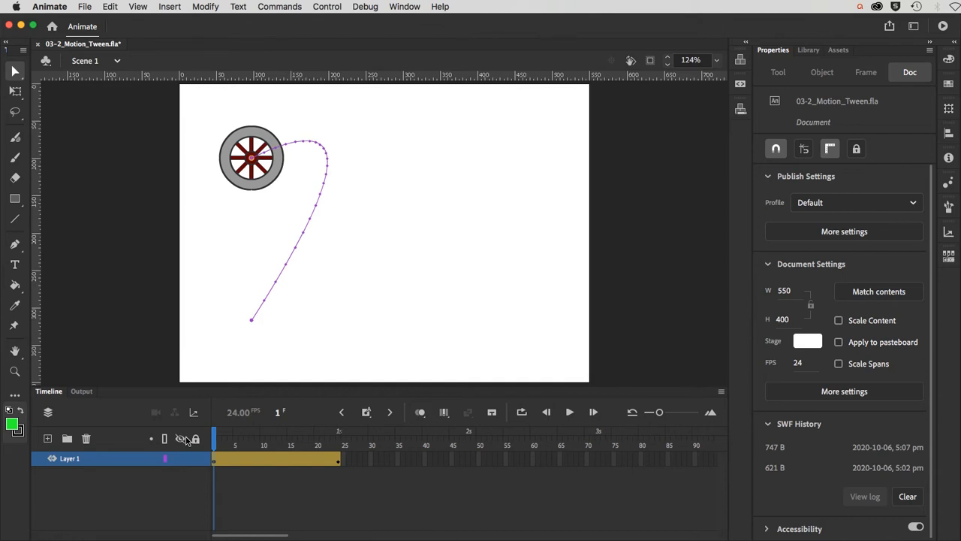
pyautogui.press('super+z')
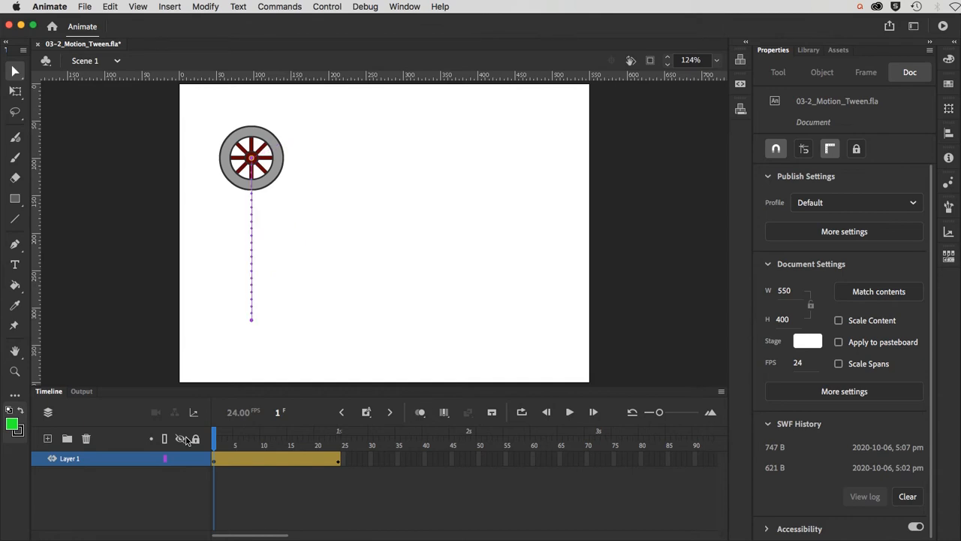
# Step: Save the document as 'ouellette_mt' with Save As
pyautogui.click(84, 7)
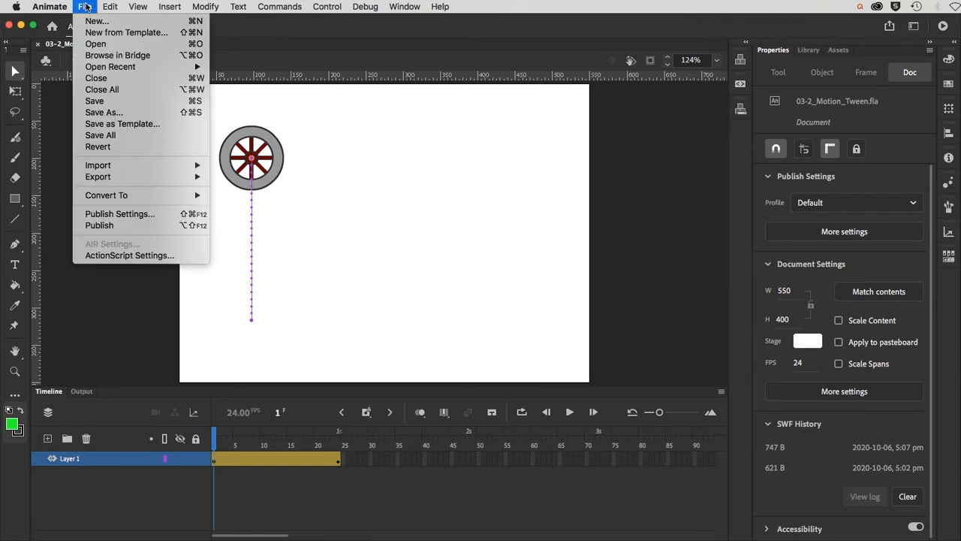
pyautogui.click(103, 115)
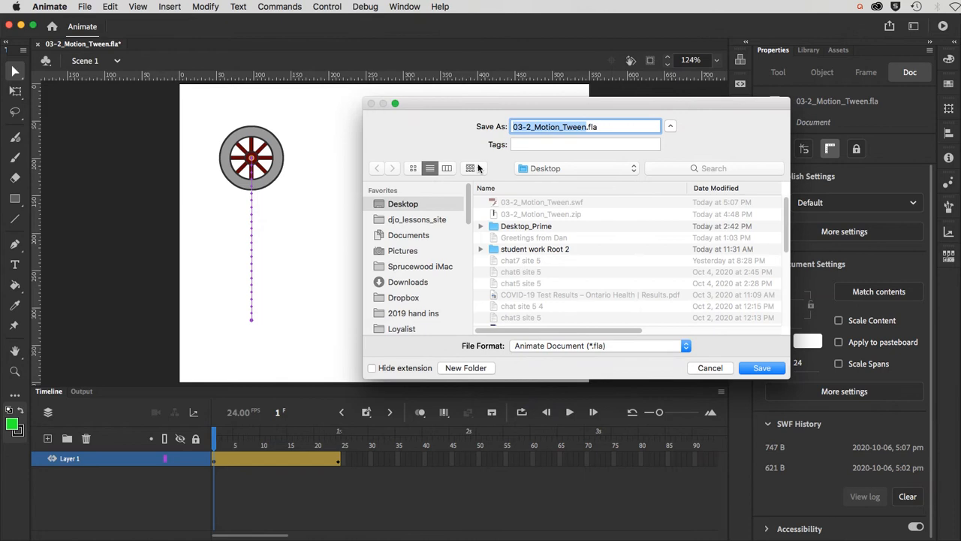
pyautogui.click(572, 128)
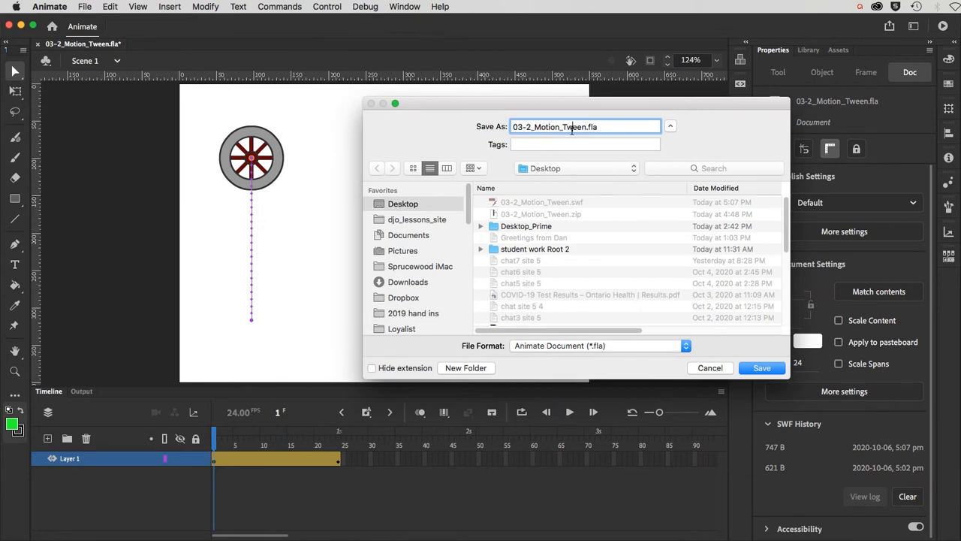
pyautogui.moveTo(586, 128); pyautogui.dragTo(496, 126)
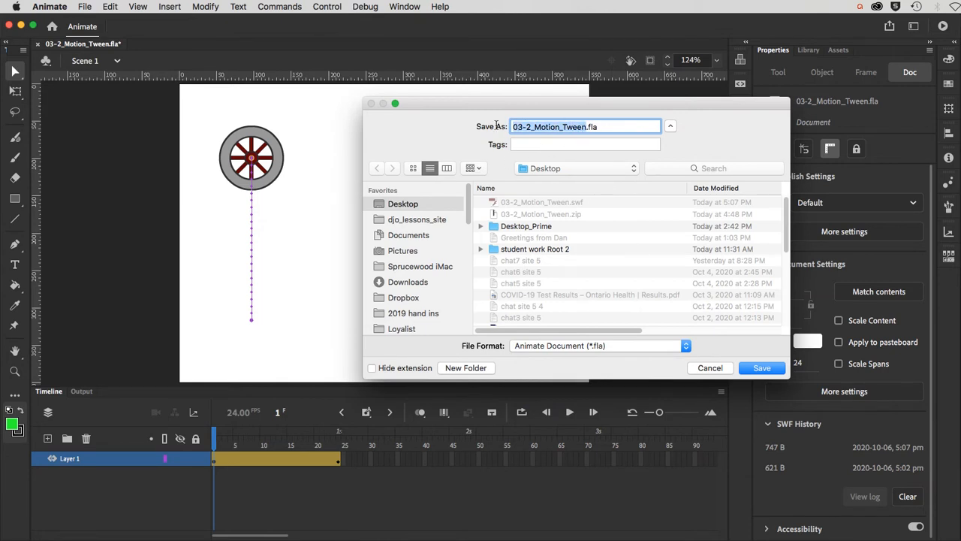
pyautogui.write('ouellette')
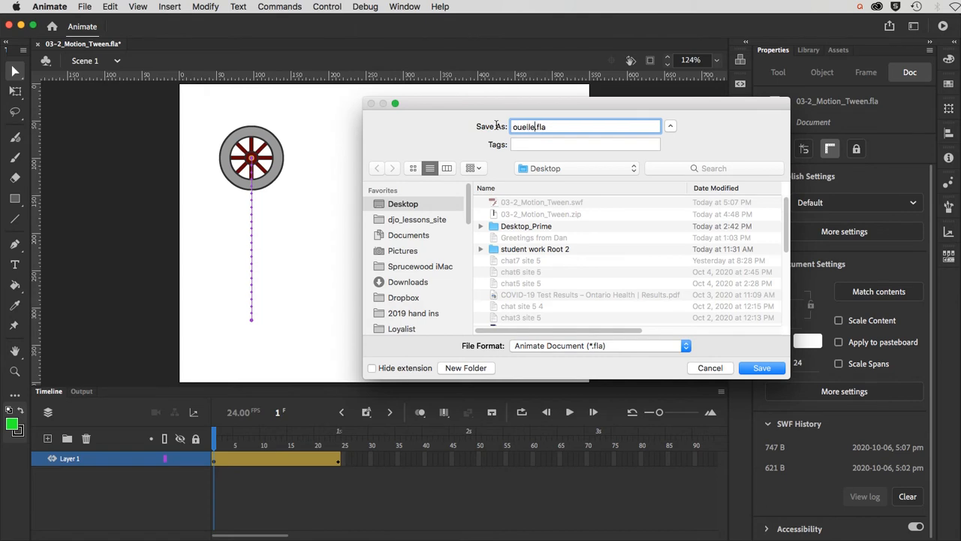
pyautogui.write('_mt')
pyautogui.click(764, 367)
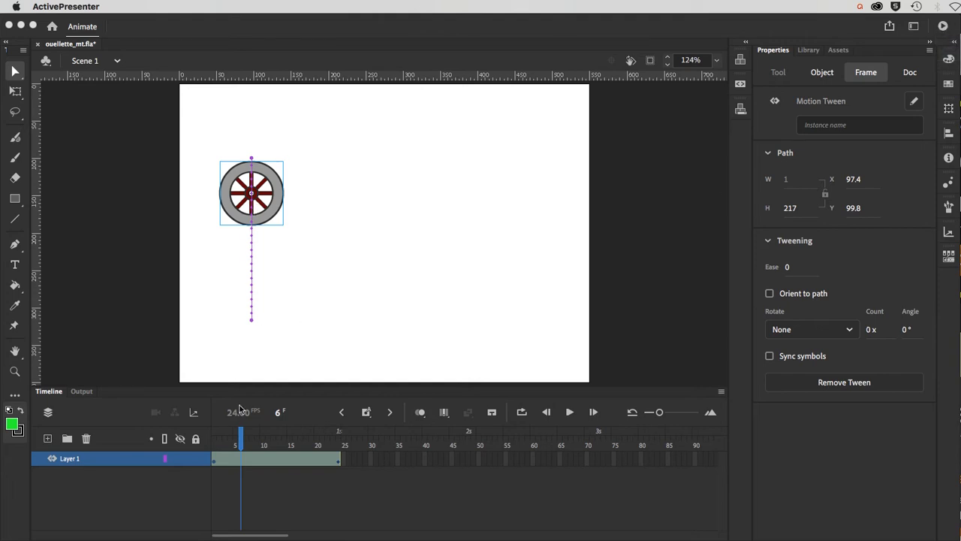
# Step: Scrub the wheel's tween to frame 14, test-select the span, then open the Timeline panel menu
pyautogui.click(214, 438)
pyautogui.click(214, 441)
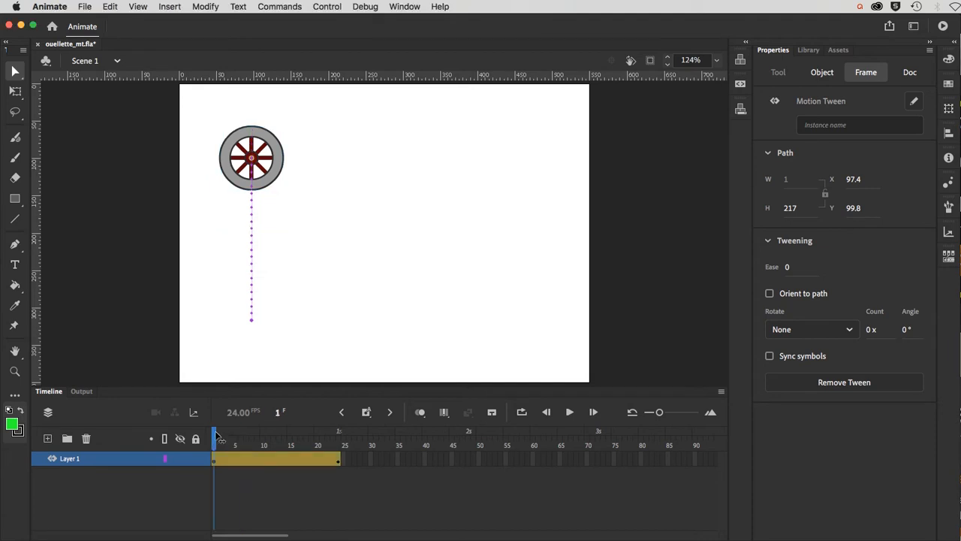
pyautogui.moveTo(215, 441)
pyautogui.mouseDown()
pyautogui.moveTo(340, 441)
pyautogui.moveTo(215, 449)
pyautogui.moveTo(341, 452)
pyautogui.moveTo(216, 456)
pyautogui.mouseUp()
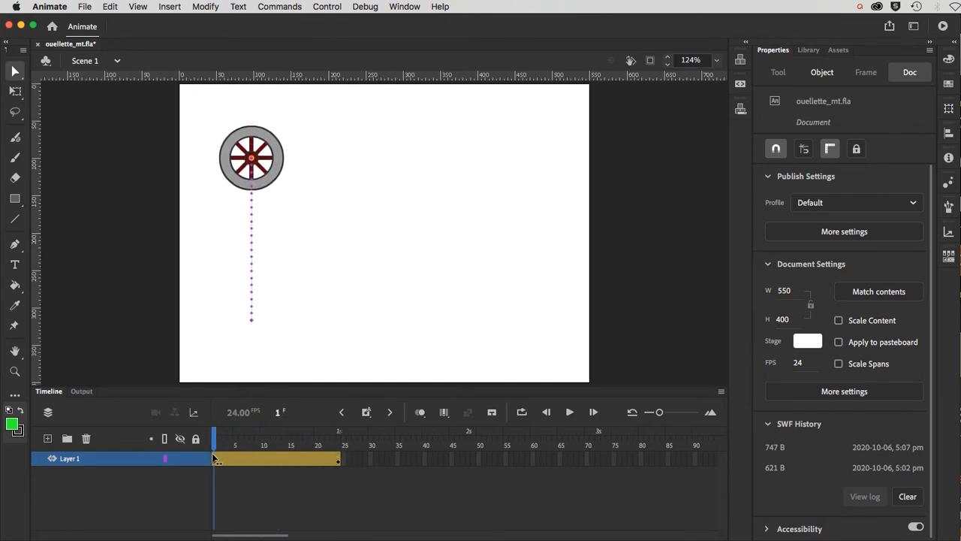
pyautogui.click(265, 460)
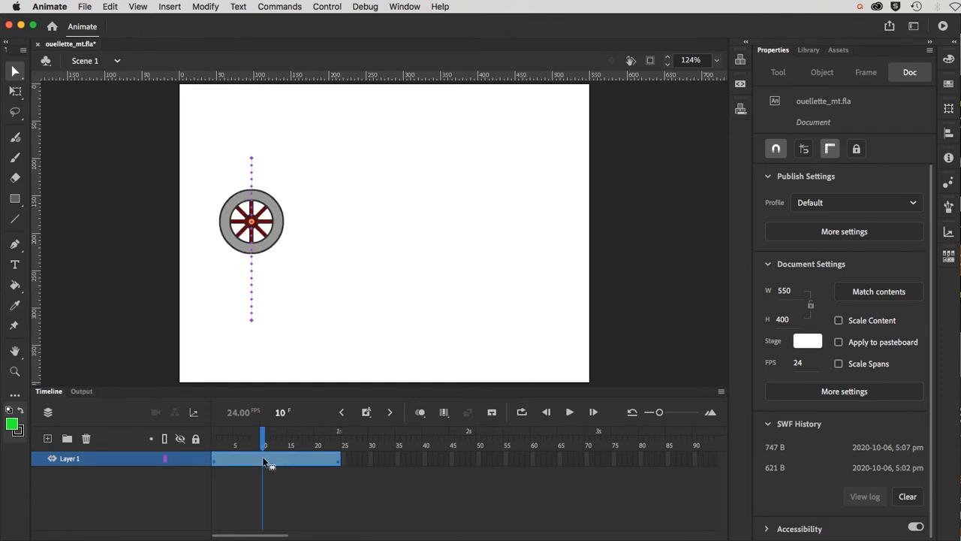
pyautogui.click(267, 493)
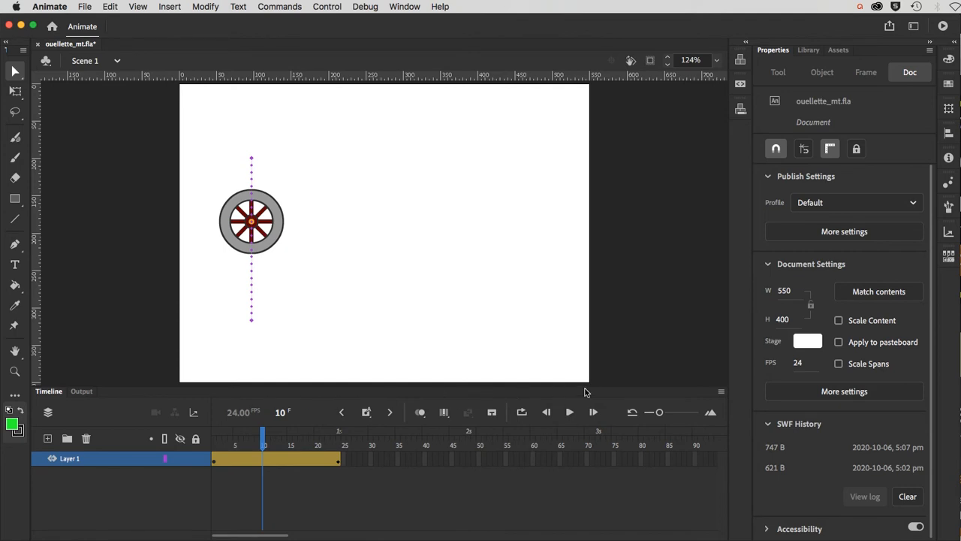
pyautogui.click(721, 392)
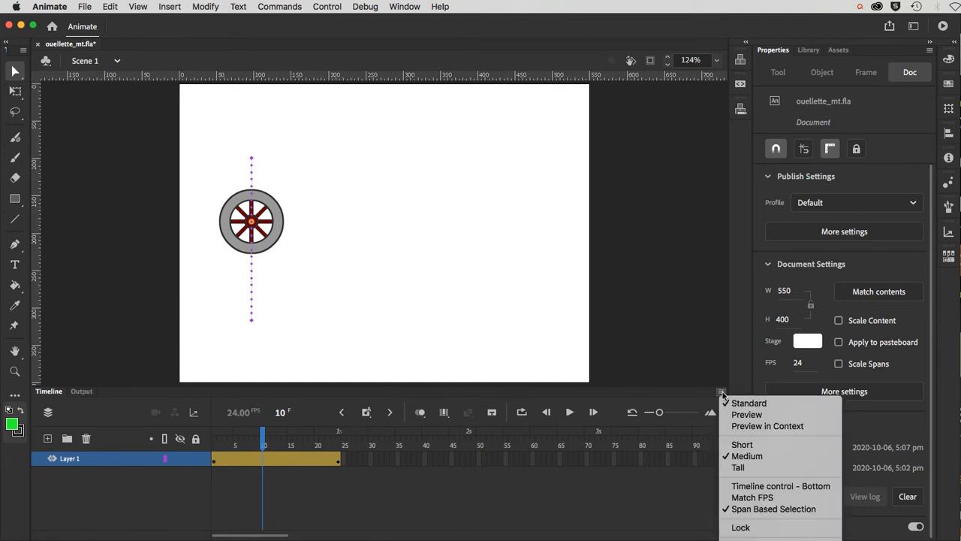
# Step: Toggle Span Based Selection and test selecting the tween span at frame 15
pyautogui.click(746, 509)
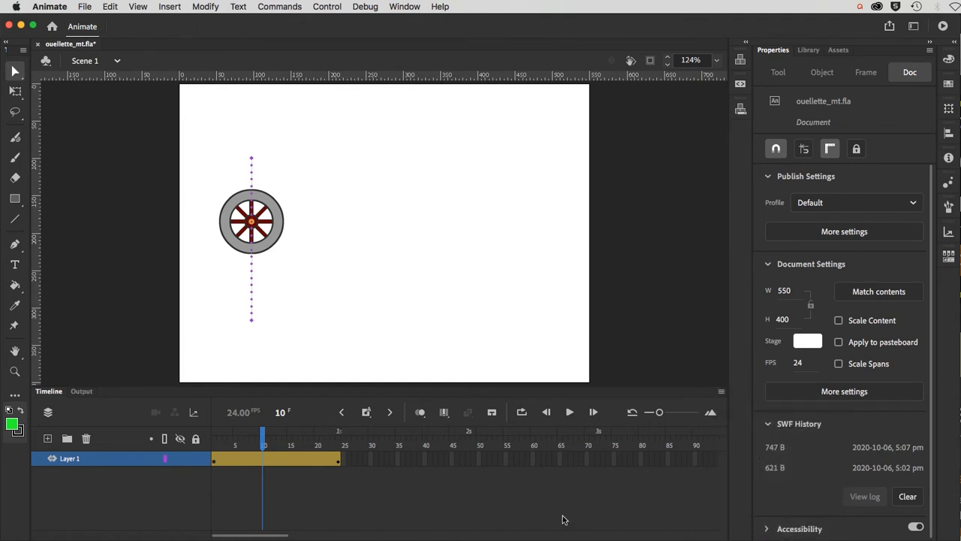
pyautogui.click(292, 464)
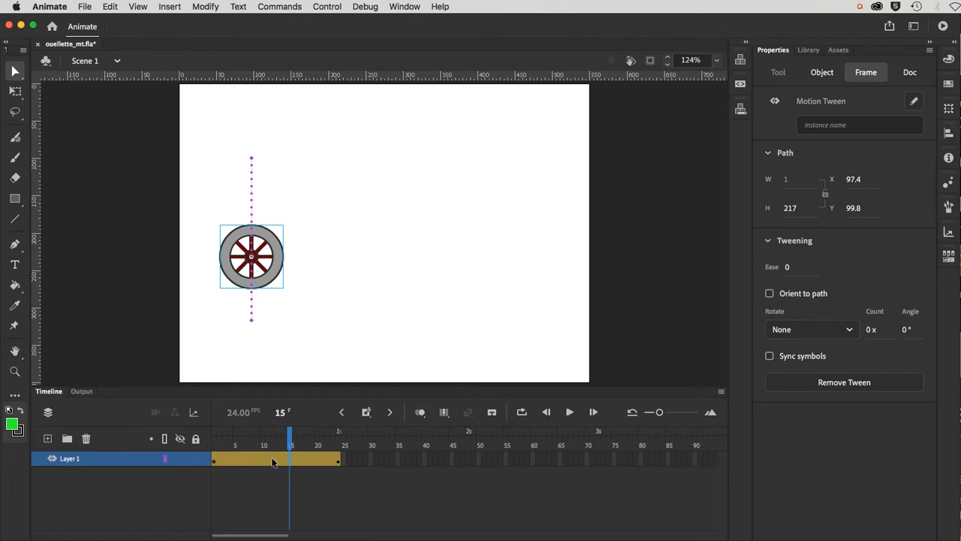
pyautogui.click(273, 461)
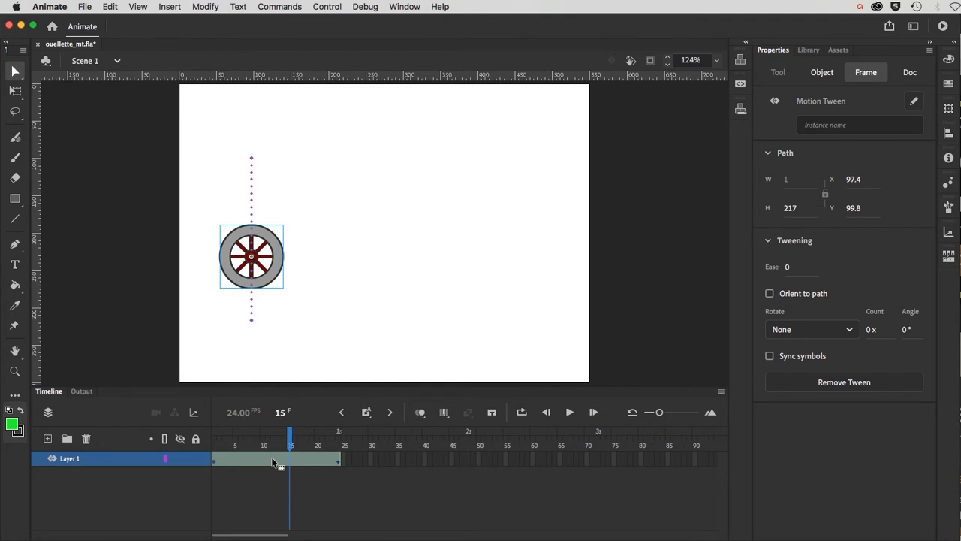
pyautogui.click(315, 502)
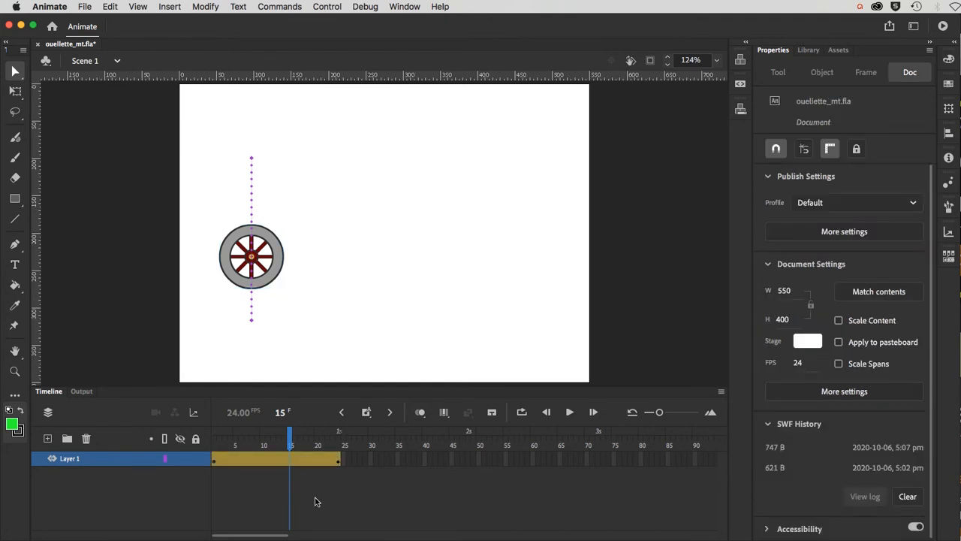
# Step: Turn Span Based Selection on, confirm one click selects the whole span, then return to frame 1
pyautogui.click(719, 395)
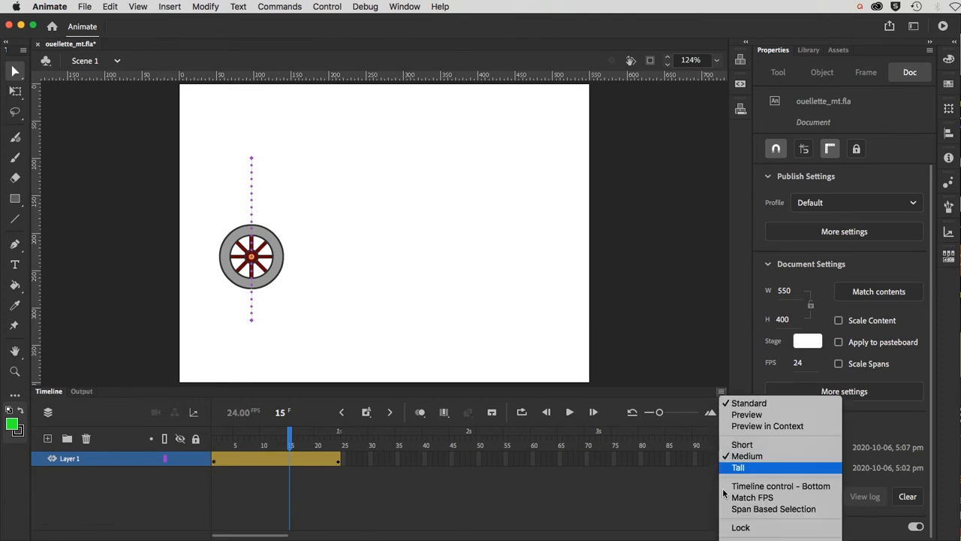
pyautogui.click(726, 510)
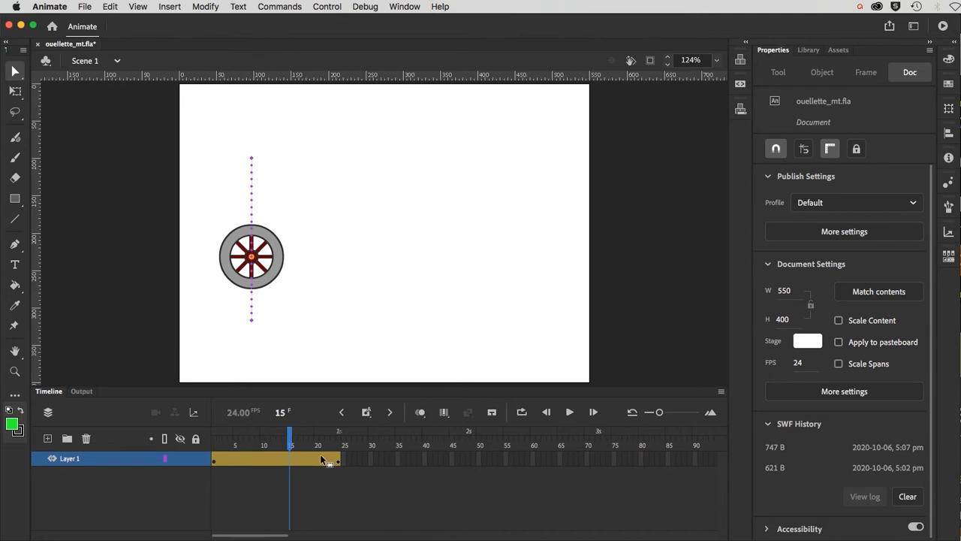
pyautogui.click(258, 456)
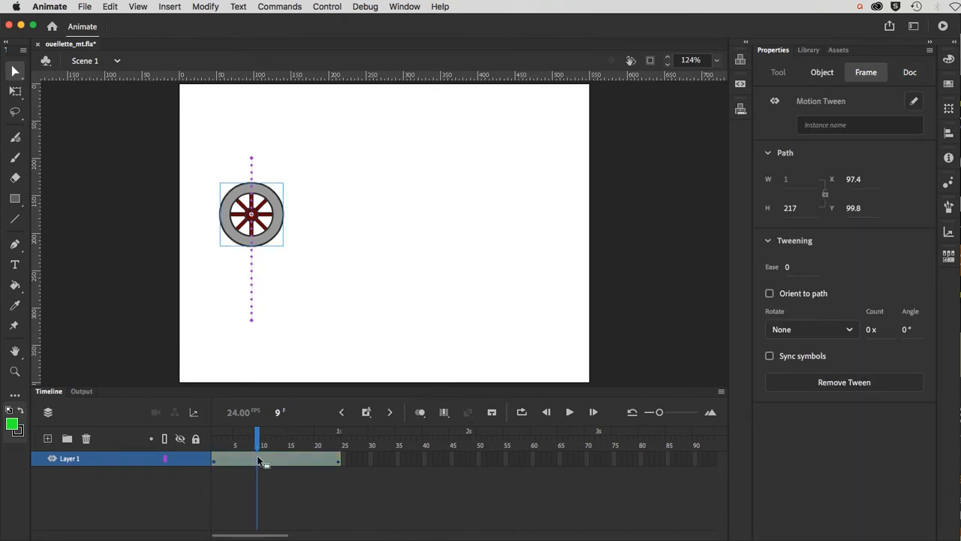
pyautogui.keyDown('super'); pyautogui.click(257, 457); pyautogui.keyUp('super')
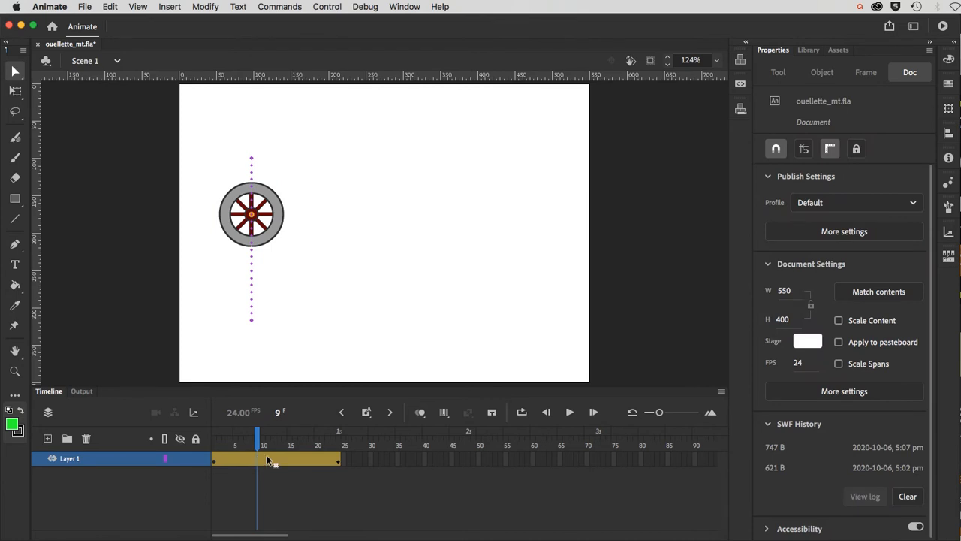
pyautogui.click(266, 455)
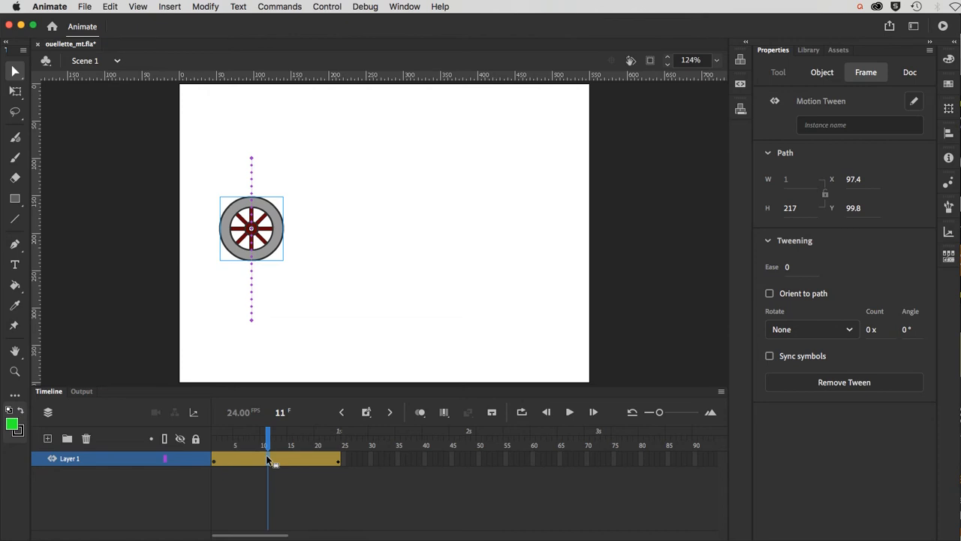
pyautogui.click(214, 461)
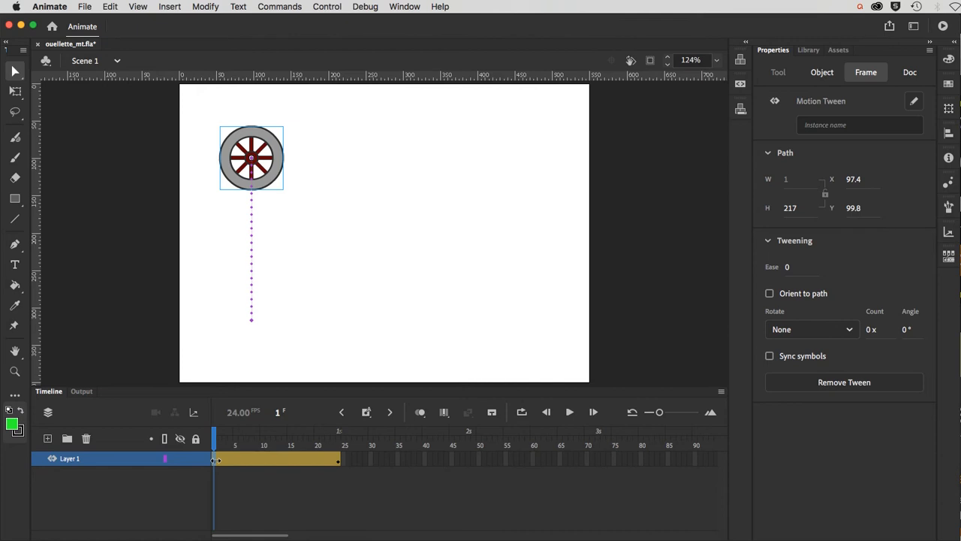
# Step: Recheck Span Based Selection and select the entire 24-frame tween span at frame 12
pyautogui.click(253, 481)
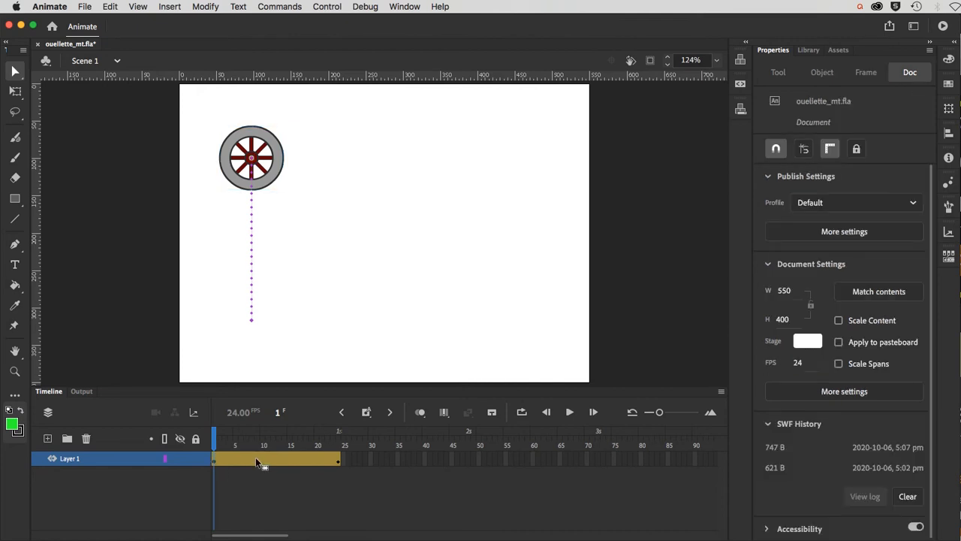
pyautogui.click(256, 460)
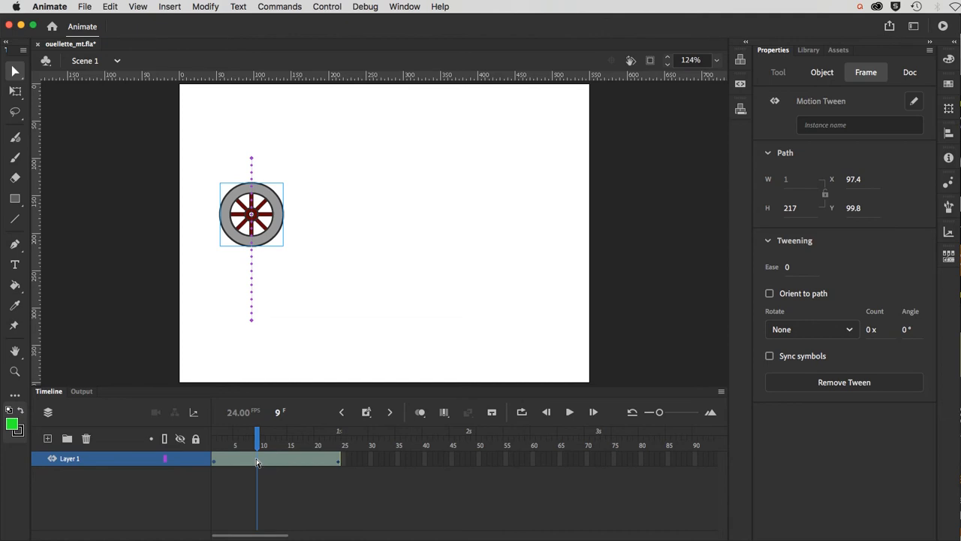
pyautogui.click(214, 461)
pyautogui.click(214, 459)
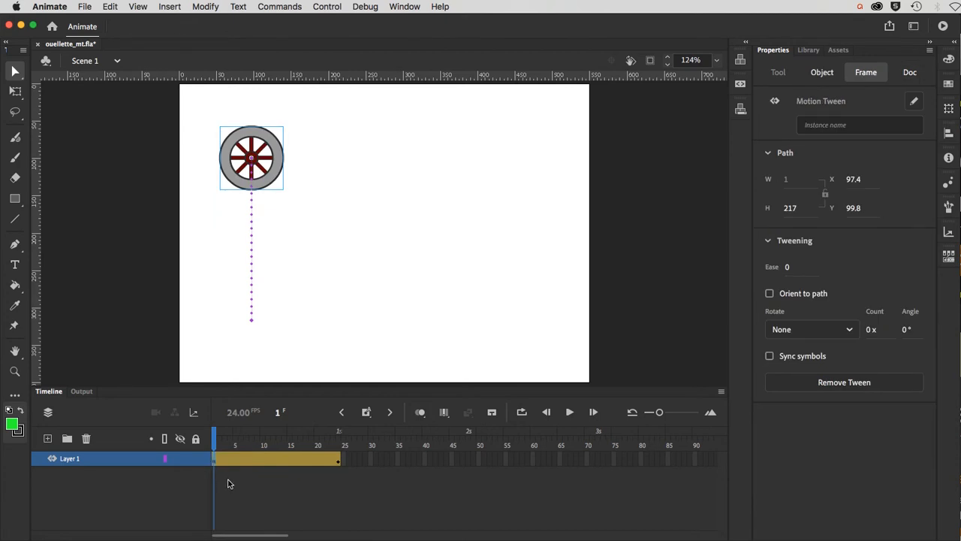
pyautogui.click(721, 392)
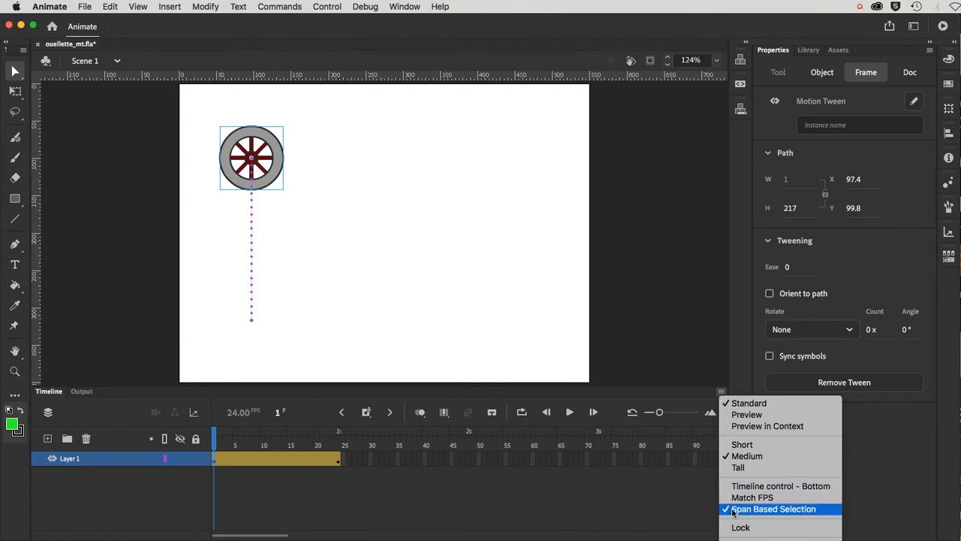
pyautogui.click(525, 522)
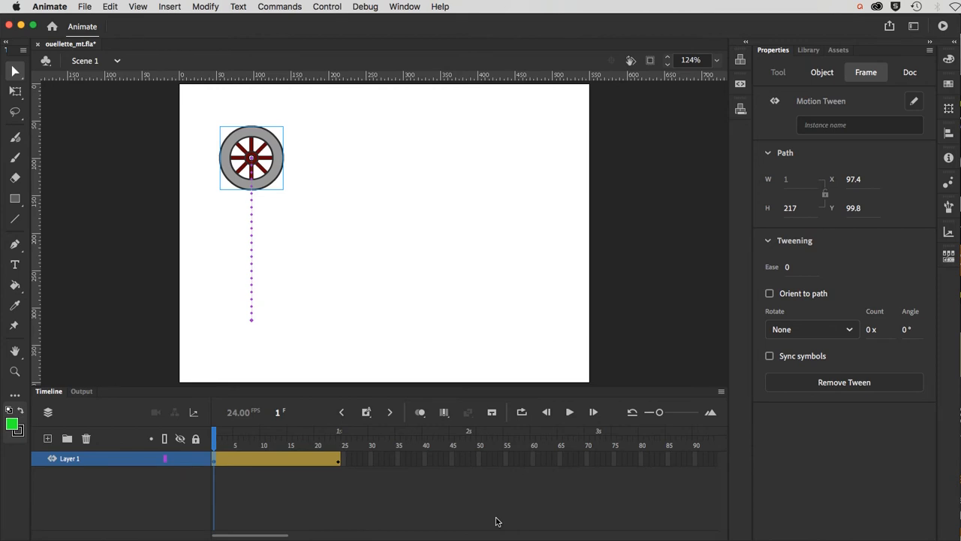
pyautogui.click(271, 461)
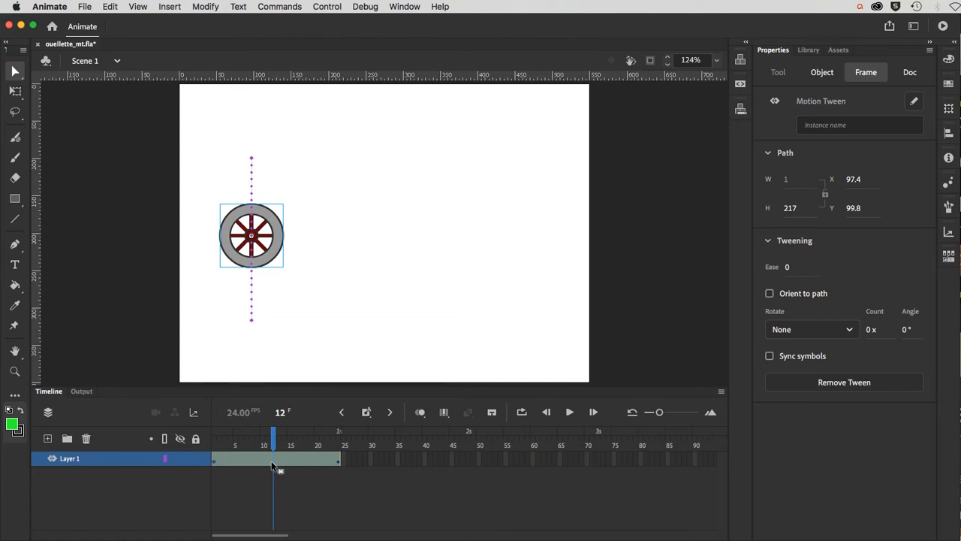
pyautogui.rightClick(290, 460)
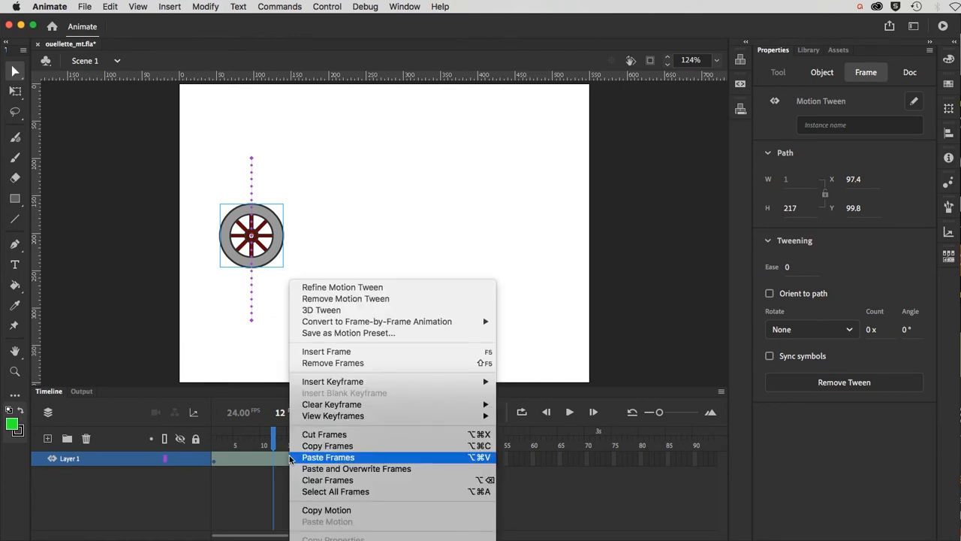
pyautogui.click(298, 448)
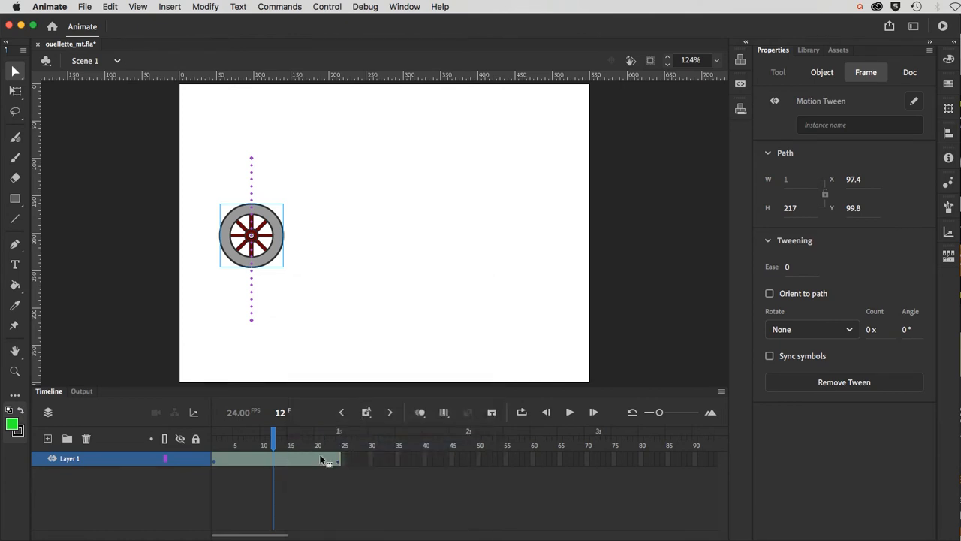
pyautogui.click(343, 459)
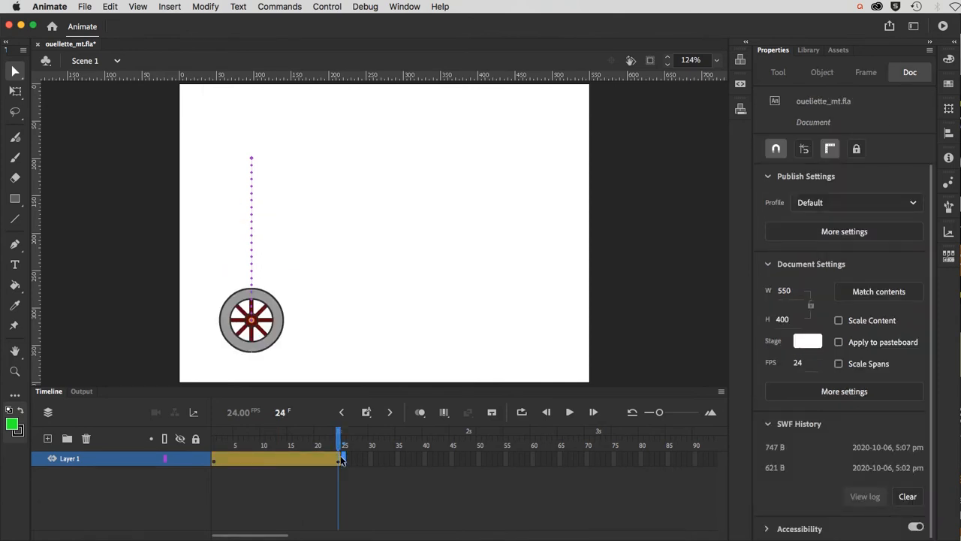
pyautogui.rightClick(340, 458)
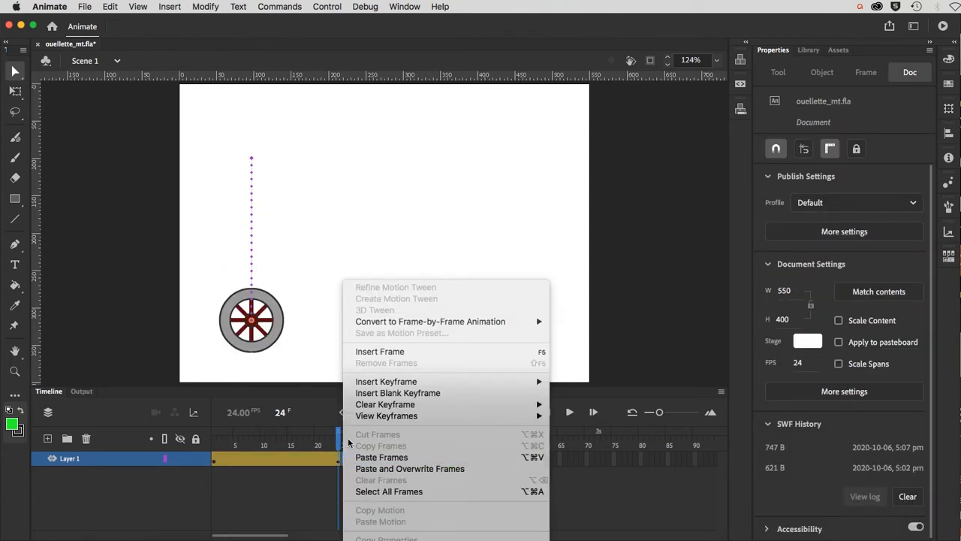
pyautogui.click(363, 456)
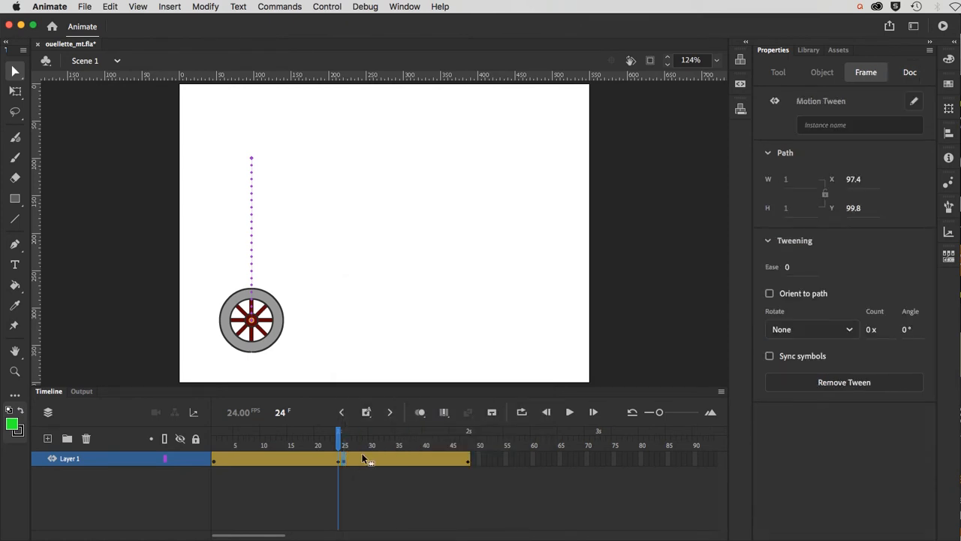
pyautogui.press('super+z')
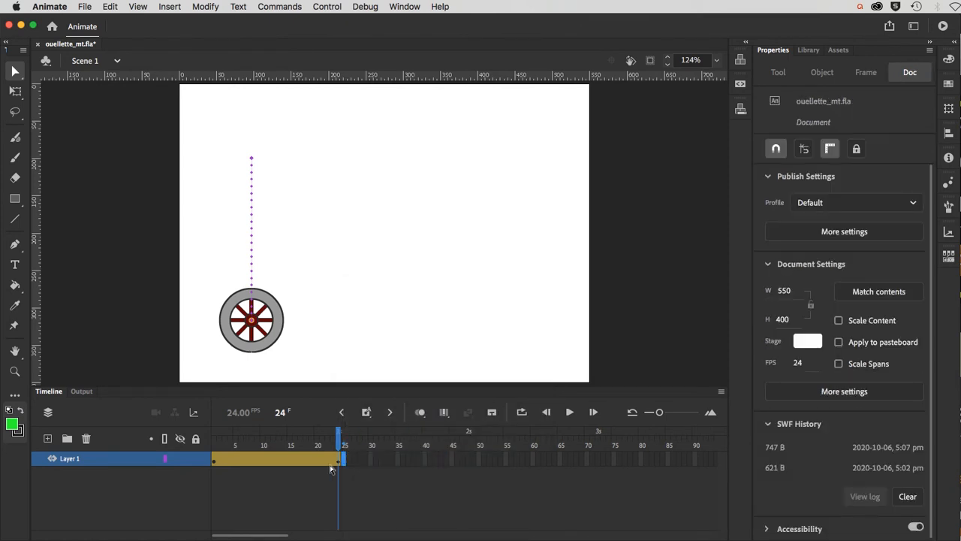
pyautogui.click(291, 460)
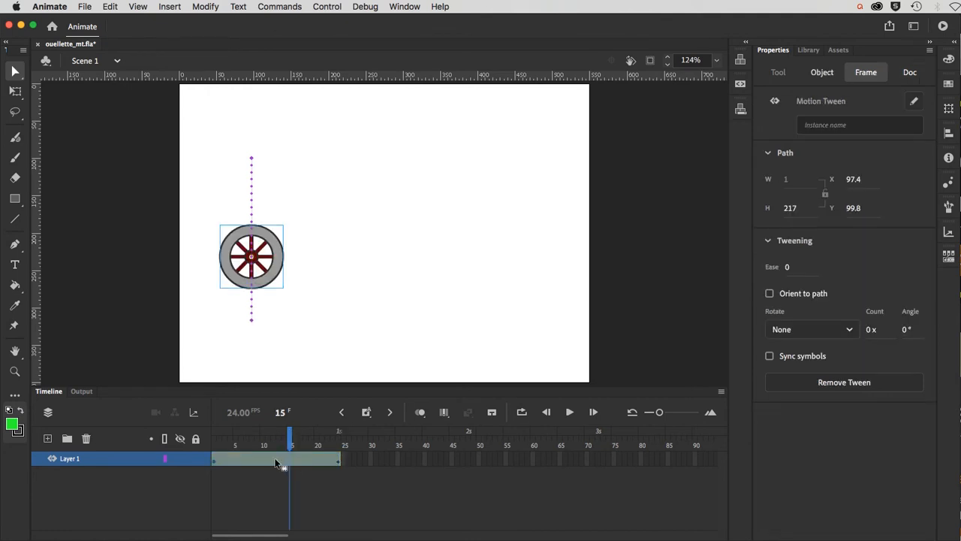
# Step: Copy the wheel's tween span to frames 25–48 and scrub from frame 1 to preview it
pyautogui.moveTo(290, 458); pyautogui.dragTo(392, 461)
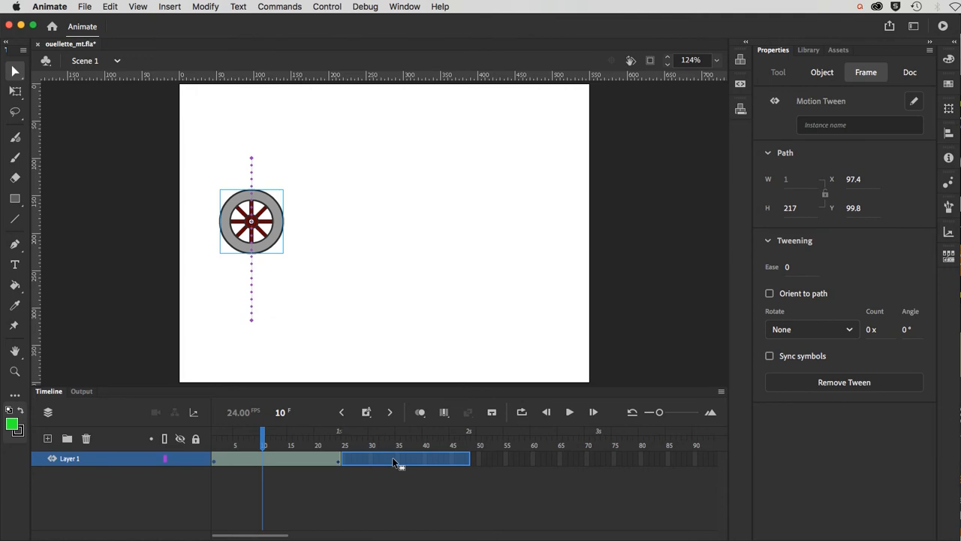
pyautogui.moveTo(393, 461); pyautogui.dragTo(393, 461)
pyautogui.click(392, 461)
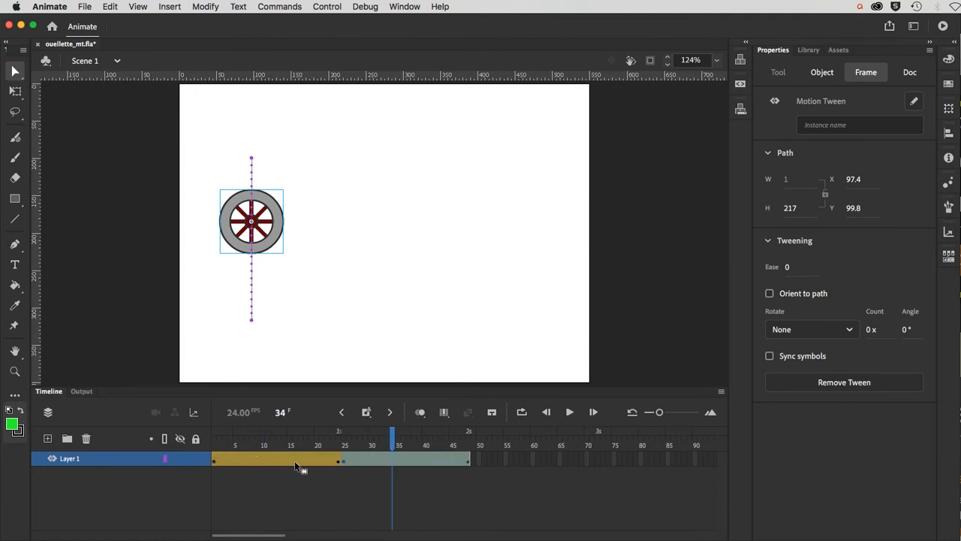
pyautogui.click(214, 446)
pyautogui.moveTo(227, 449); pyautogui.dragTo(354, 463)
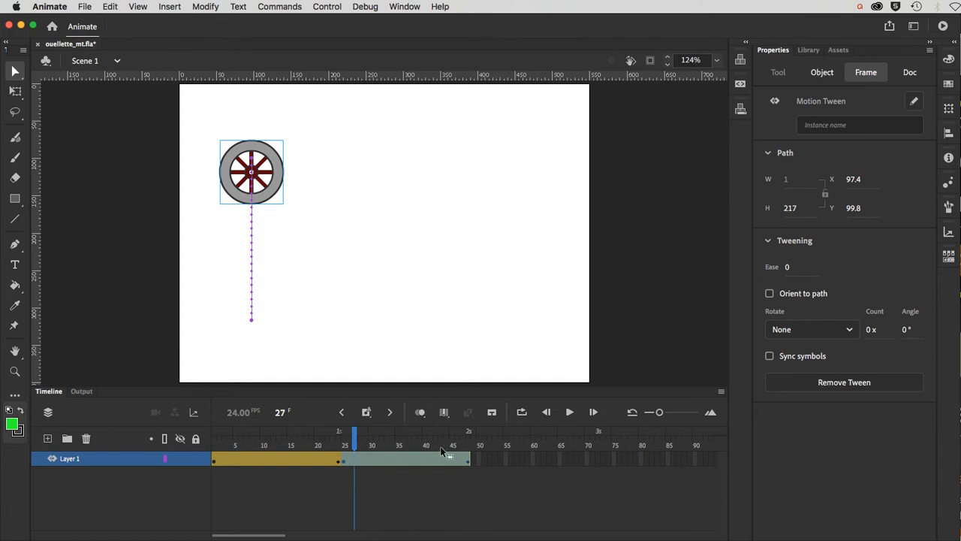
# Step: Enlarge the timeline panel by dragging the stage divider upward
pyautogui.rightClick(412, 460)
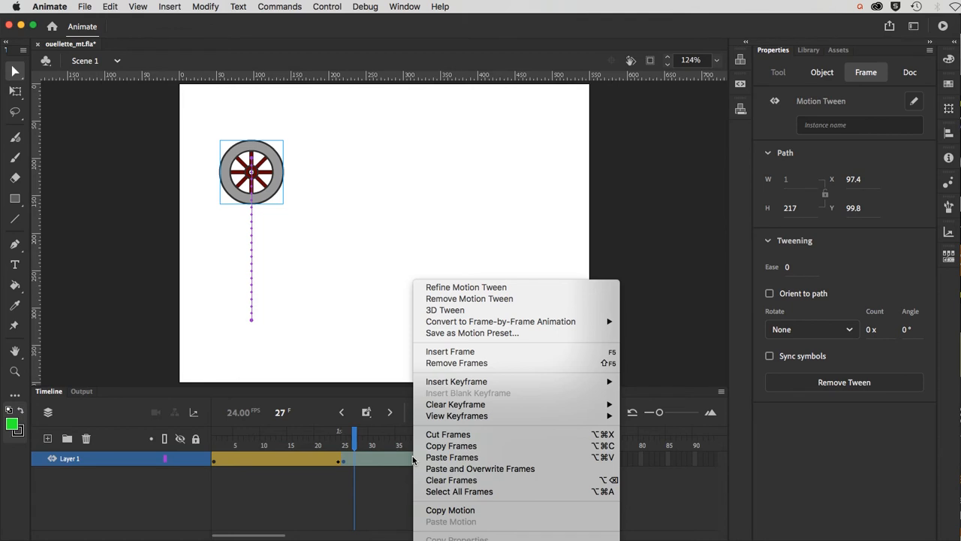
pyautogui.click(396, 484)
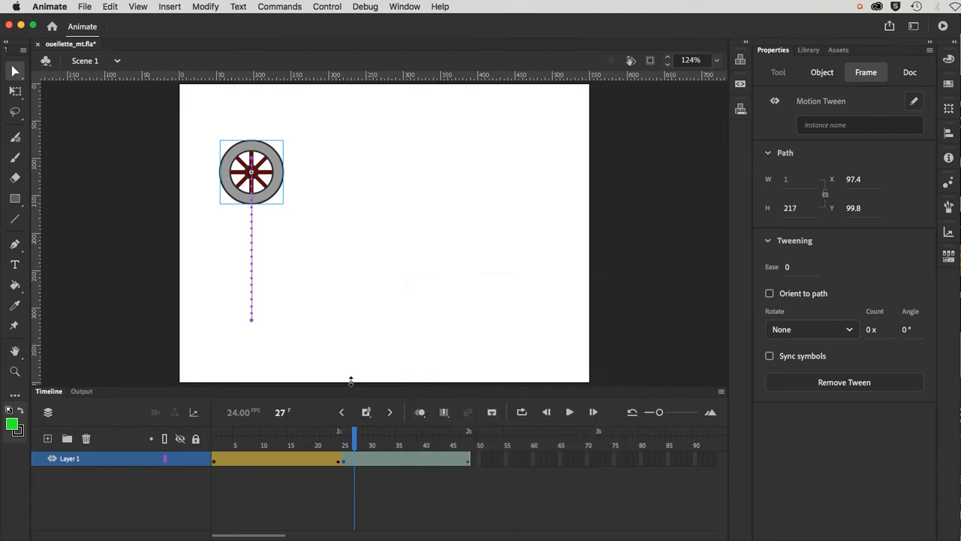
pyautogui.moveTo(350, 385); pyautogui.dragTo(335, 187)
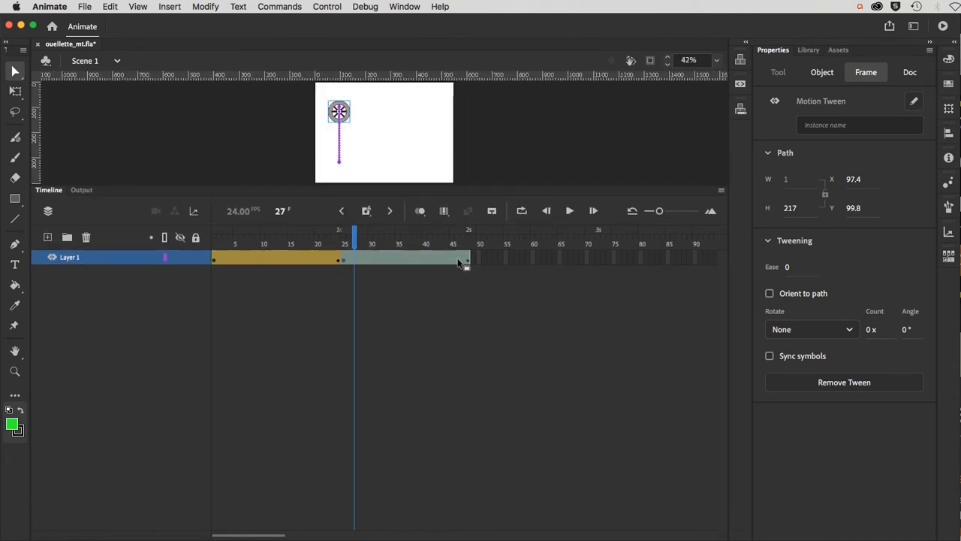
# Step: Give the timeline more room by shrinking the stage area
pyautogui.rightClick(426, 256)
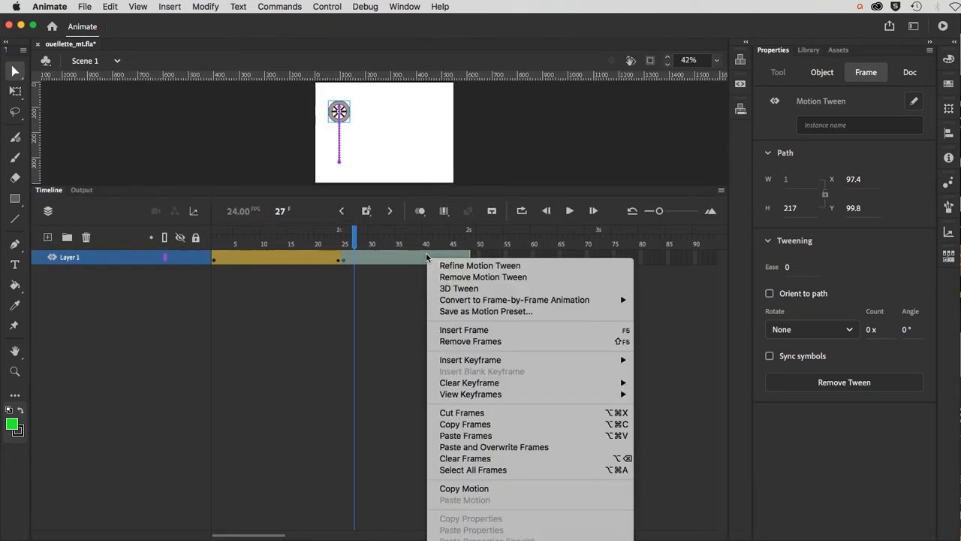
pyautogui.click(489, 160)
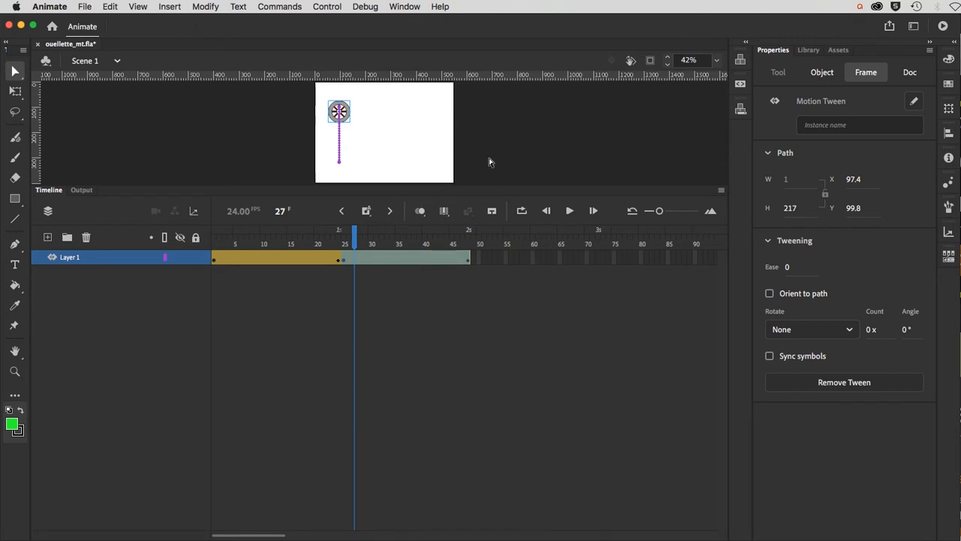
pyautogui.rightClick(482, 137)
pyautogui.click(452, 294)
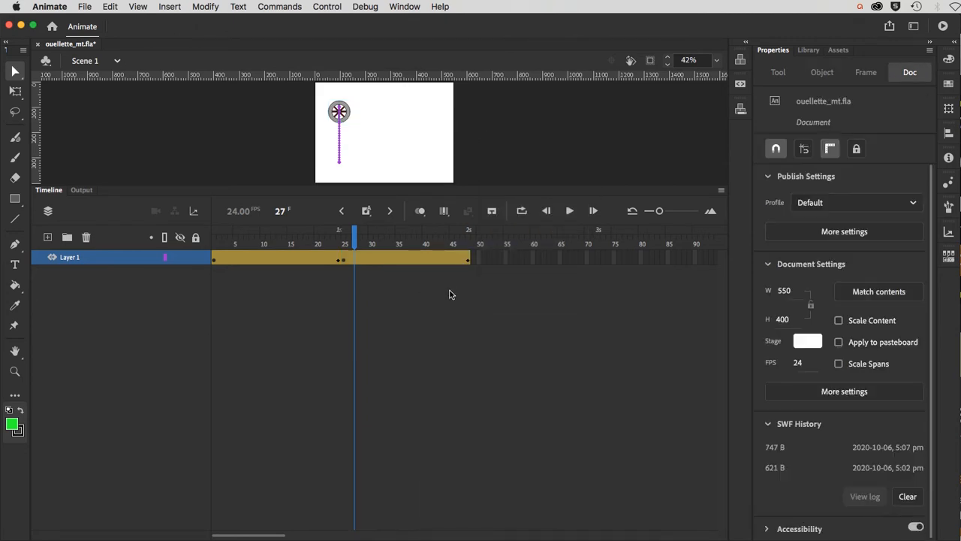
pyautogui.moveTo(273, 188); pyautogui.dragTo(263, 92)
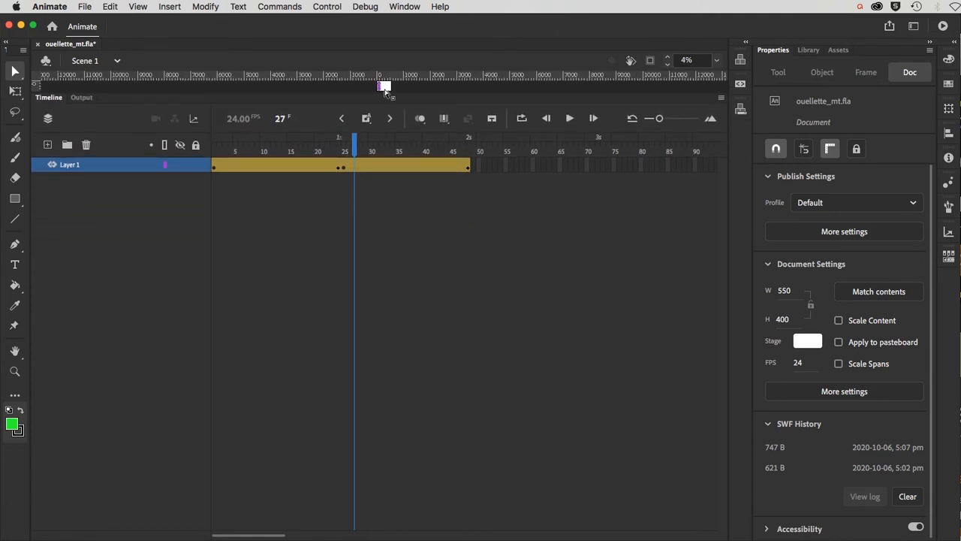
# Step: Apply Motion Path > Reverse Path to the tween span at frame 48
pyautogui.rightClick(465, 165)
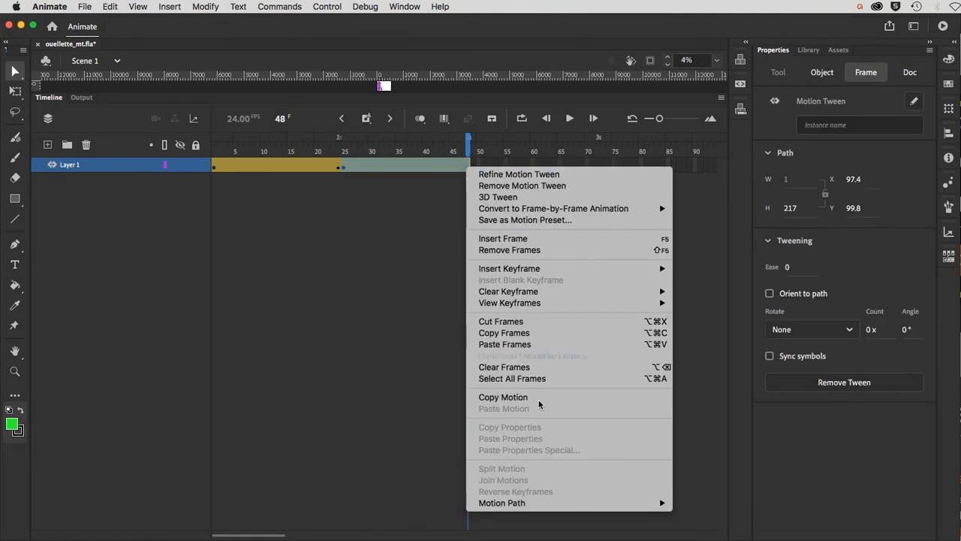
pyautogui.click(409, 418)
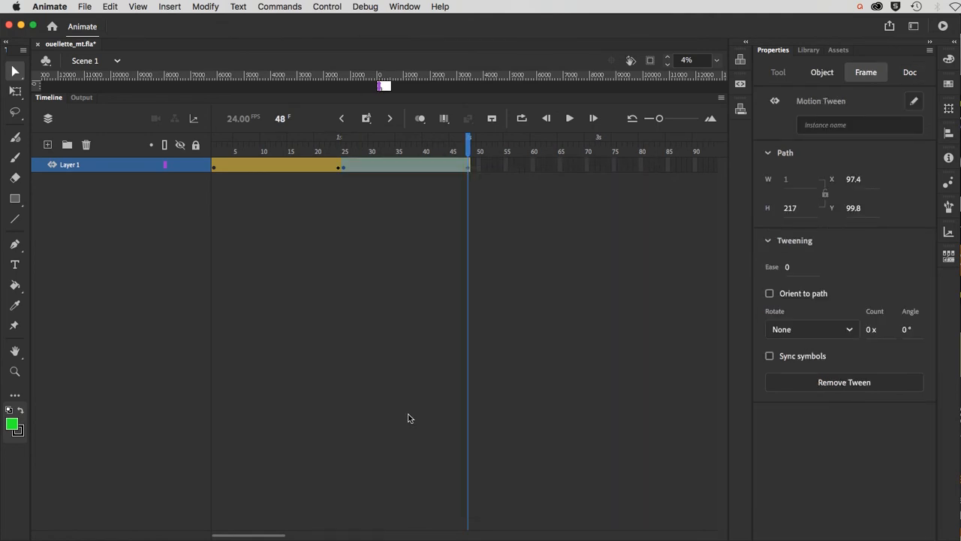
pyautogui.rightClick(398, 166)
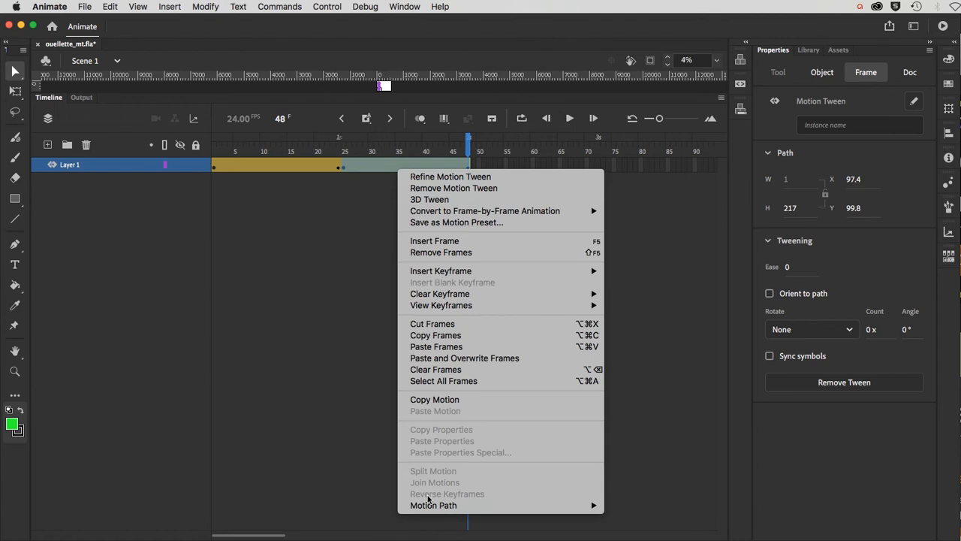
pyautogui.moveTo(431, 506)
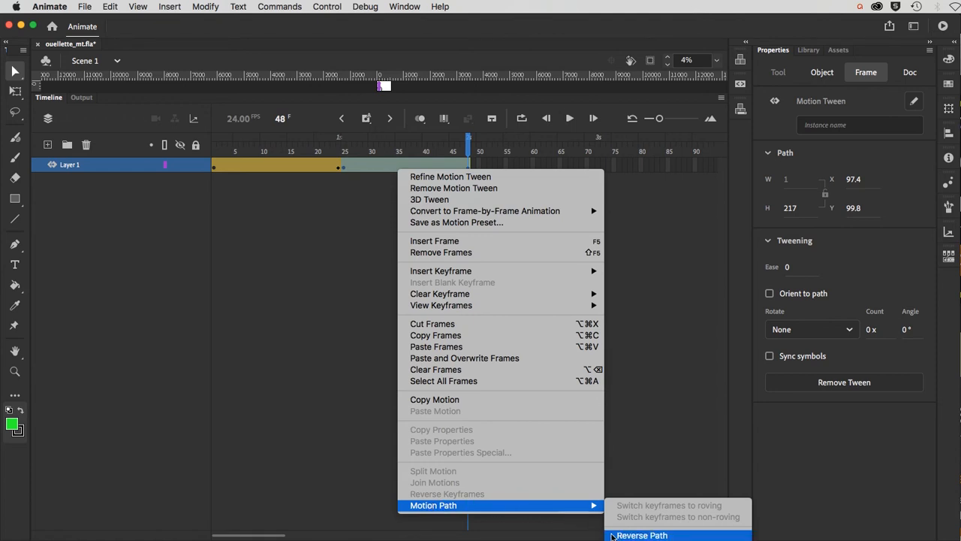
pyautogui.click(639, 535)
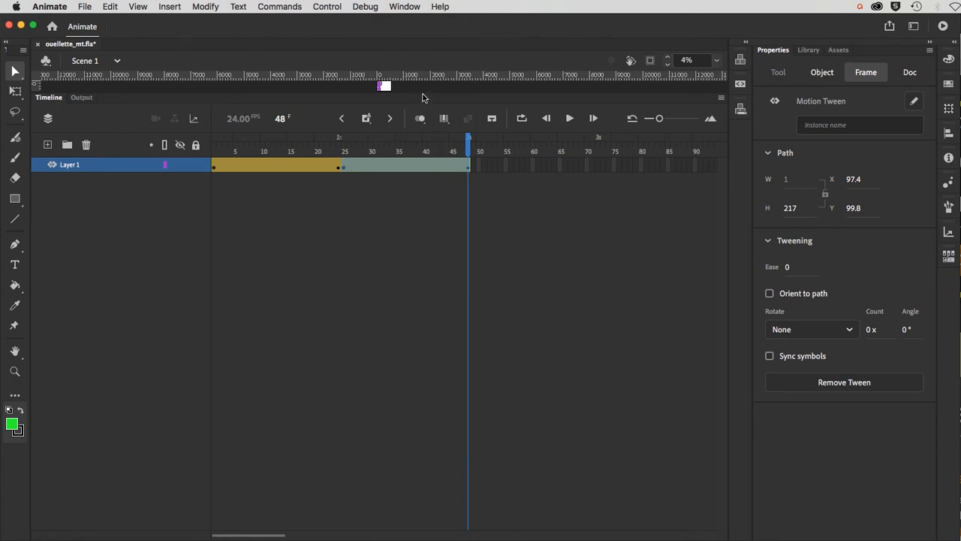
# Step: Restore the stage view and scrub to watch the wheel climb back up by frame 48
pyautogui.moveTo(422, 97); pyautogui.dragTo(422, 537)
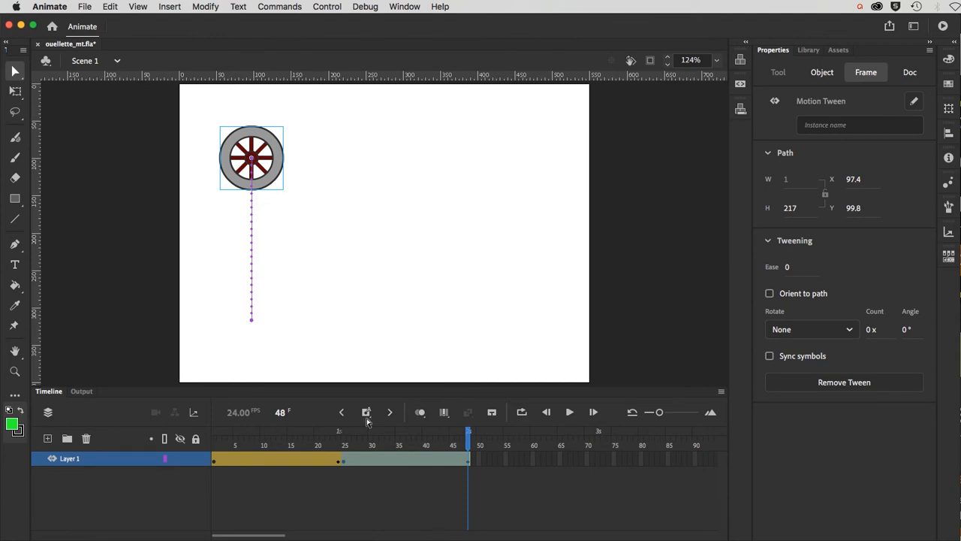
pyautogui.moveTo(466, 436)
pyautogui.mouseDown()
pyautogui.moveTo(180, 448)
pyautogui.moveTo(465, 447)
pyautogui.moveTo(215, 446)
pyautogui.moveTo(456, 449)
pyautogui.mouseUp()
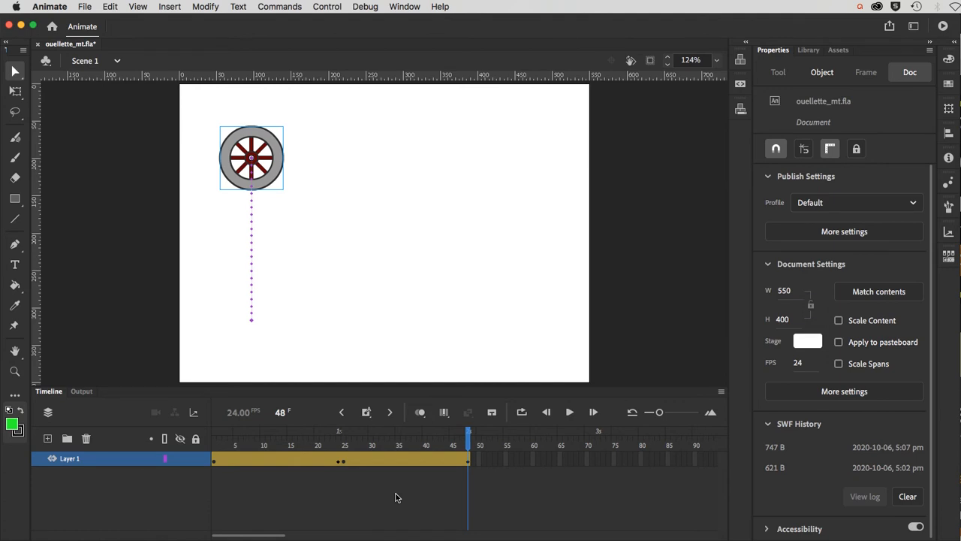
pyautogui.press('super+Tab')
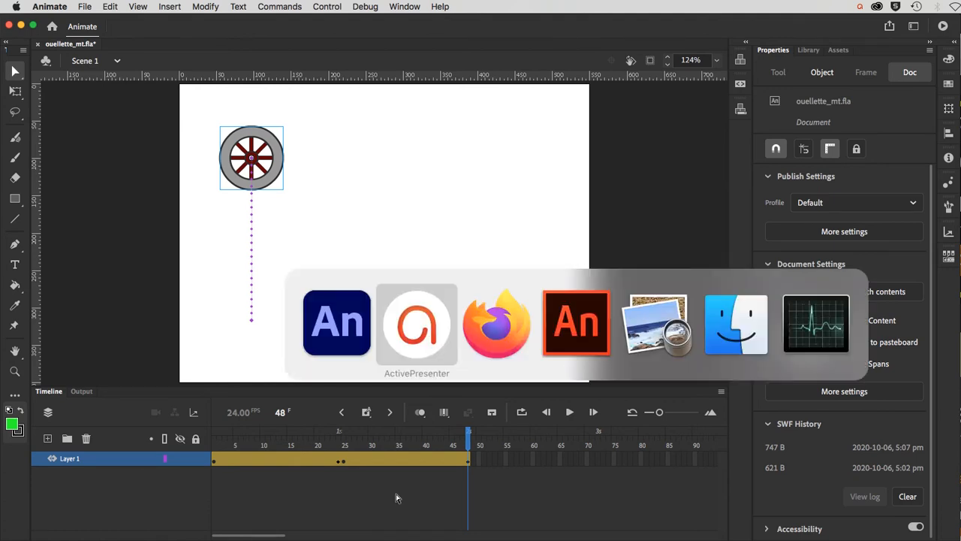
# Step: In the older Animate, move the wheel's tween span to frames 25–48
pyautogui.press('super+Tab')
pyautogui.press('super+Tab')
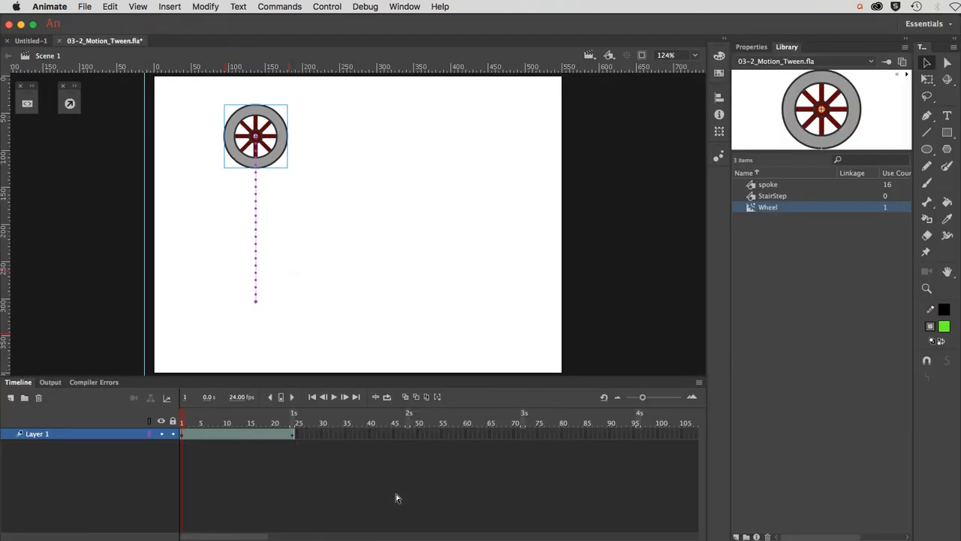
pyautogui.click(230, 439)
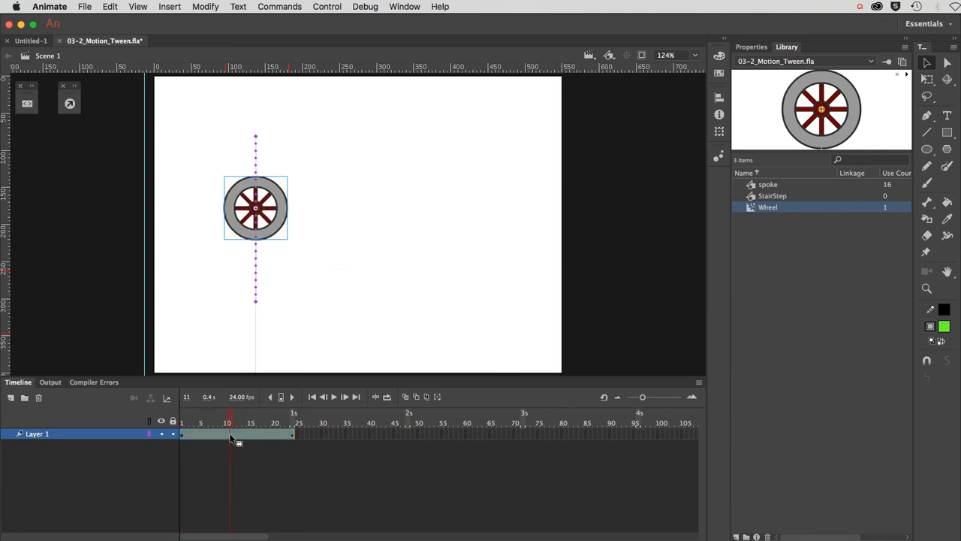
pyautogui.moveTo(230, 434); pyautogui.dragTo(343, 438)
pyautogui.click(343, 439)
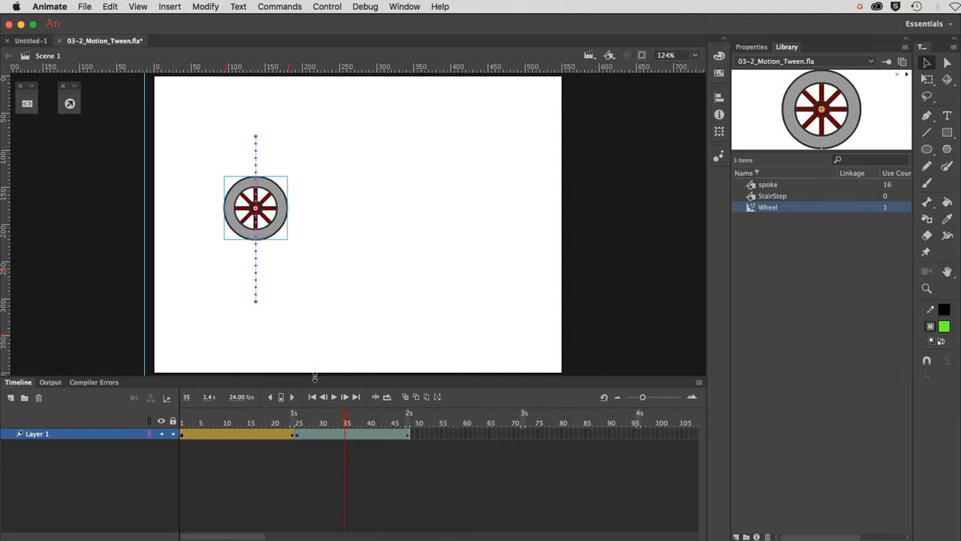
# Step: Apply Reverse Keyframes to the tween span
pyautogui.moveTo(315, 376); pyautogui.dragTo(301, 90)
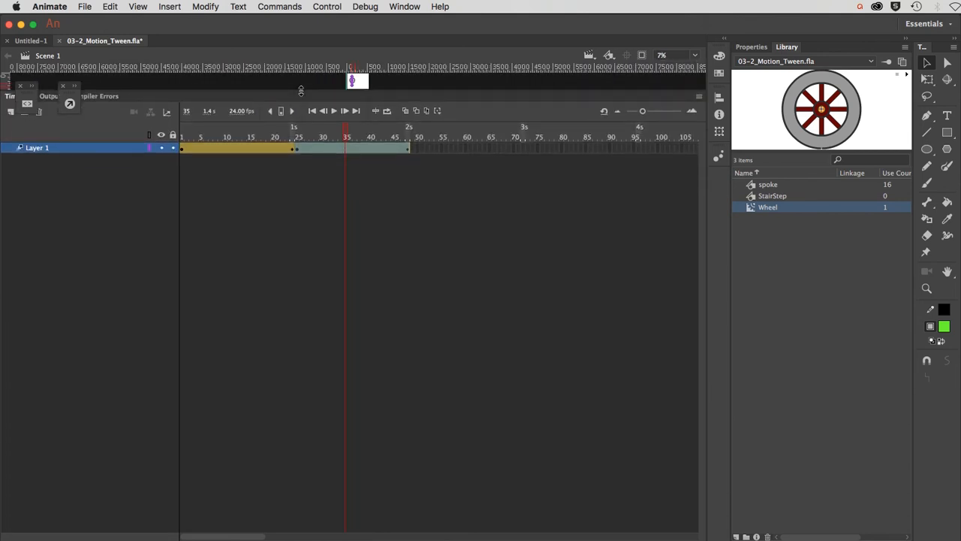
pyautogui.rightClick(403, 148)
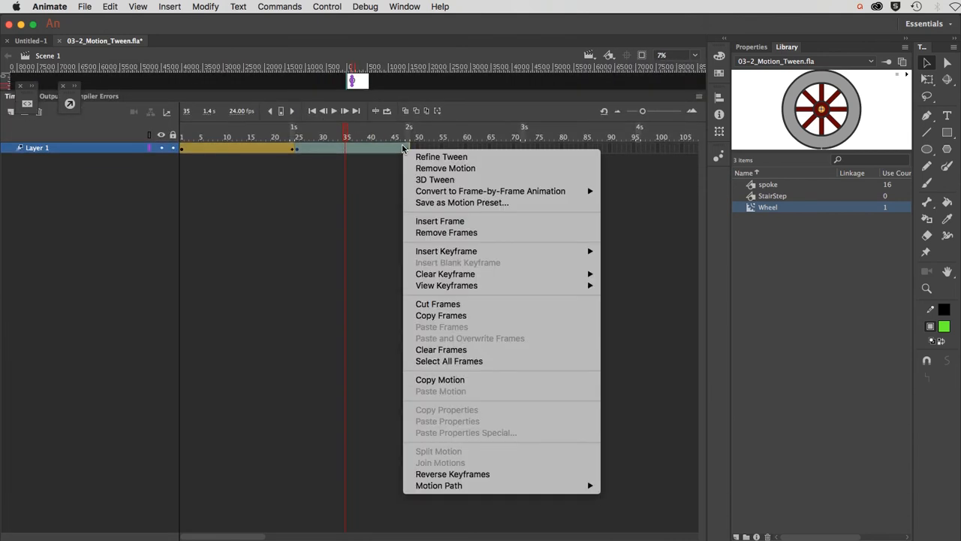
pyautogui.click(473, 476)
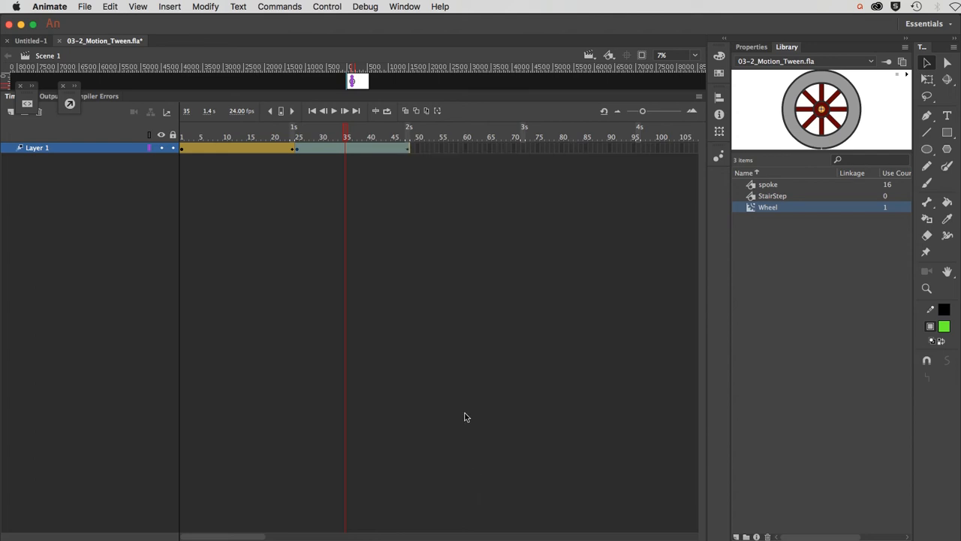
# Step: Restore the stage, scrub from frame 15 to preview the wheel, then switch back to Animate 2020
pyautogui.moveTo(377, 93); pyautogui.dragTo(406, 314)
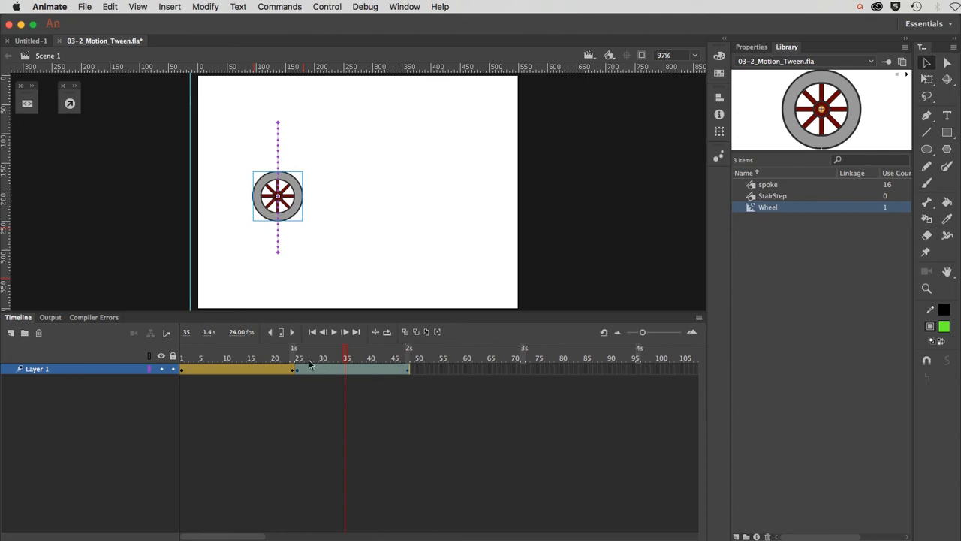
pyautogui.click(251, 356)
pyautogui.moveTo(251, 356); pyautogui.dragTo(309, 335)
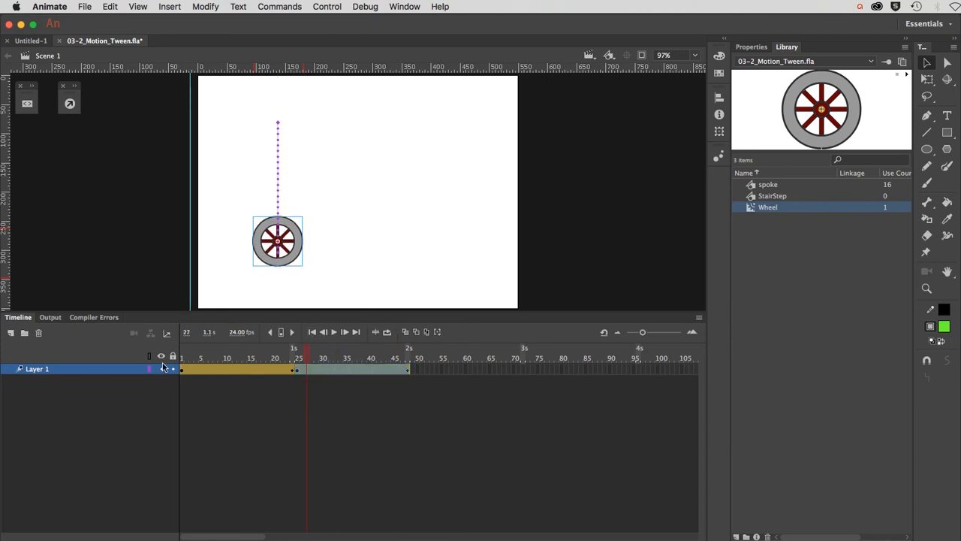
pyautogui.press('super+Tab')
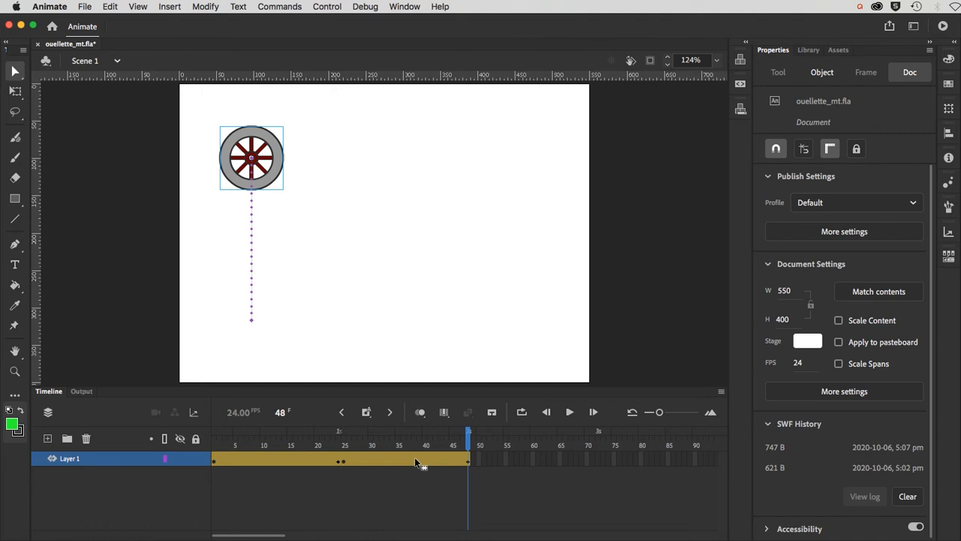
# Step: Create a layer named 'hill', move it beneath Layer 1, and select its frame 1
pyautogui.click(610, 312)
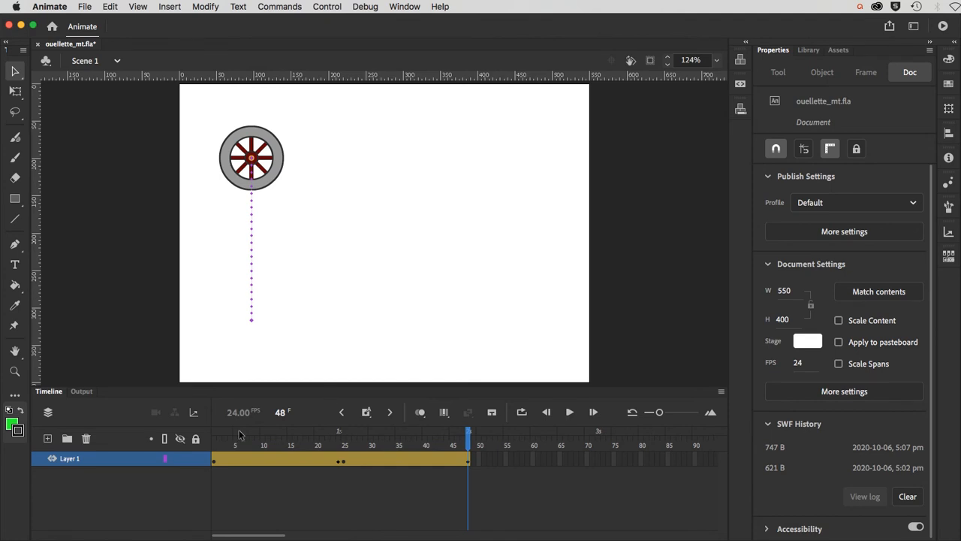
pyautogui.click(48, 439)
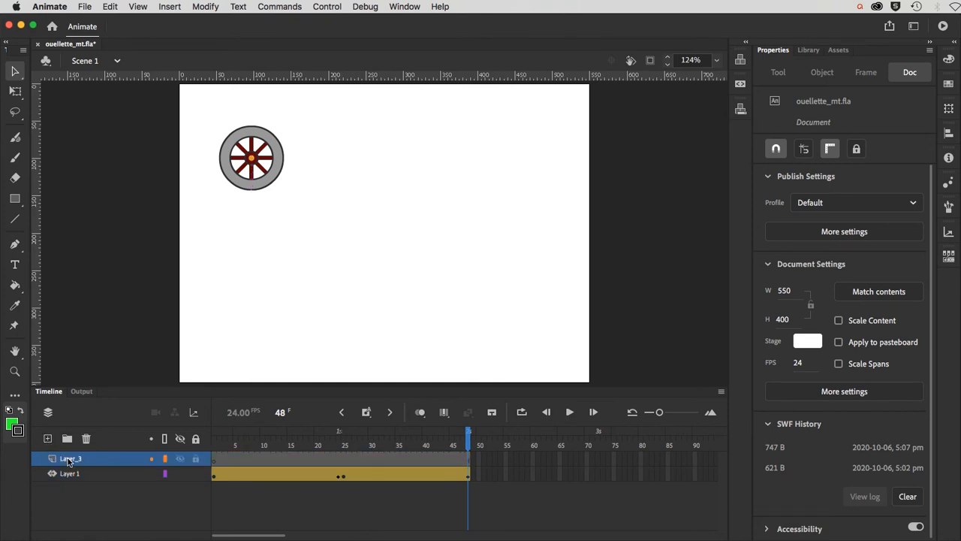
pyautogui.doubleClick(66, 456)
pyautogui.write('hill')
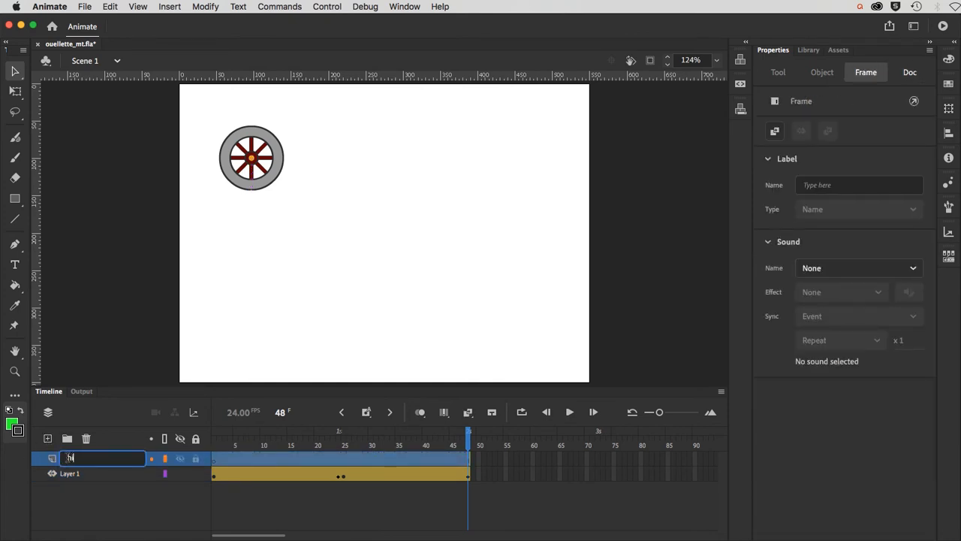
pyautogui.press('Return')
pyautogui.press('Return')
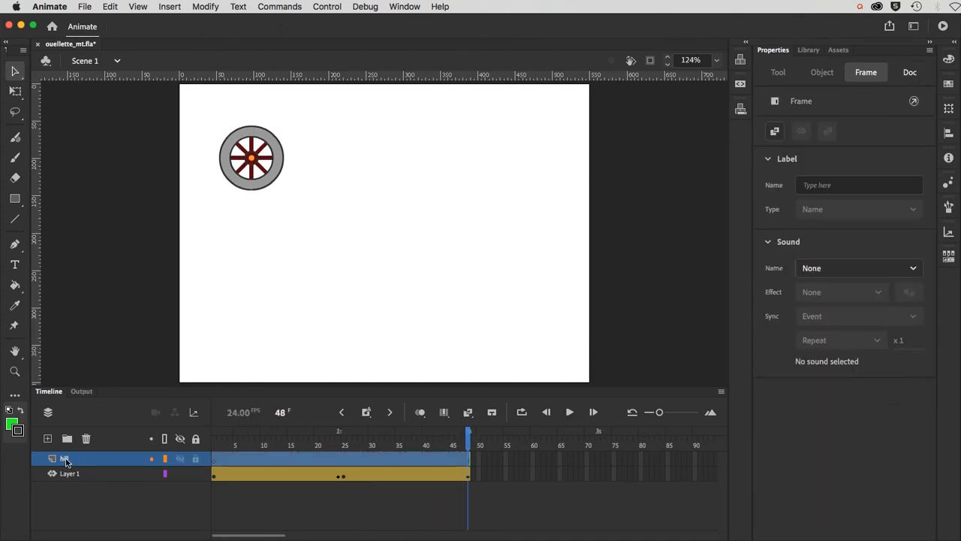
pyautogui.moveTo(68, 462); pyautogui.dragTo(66, 485)
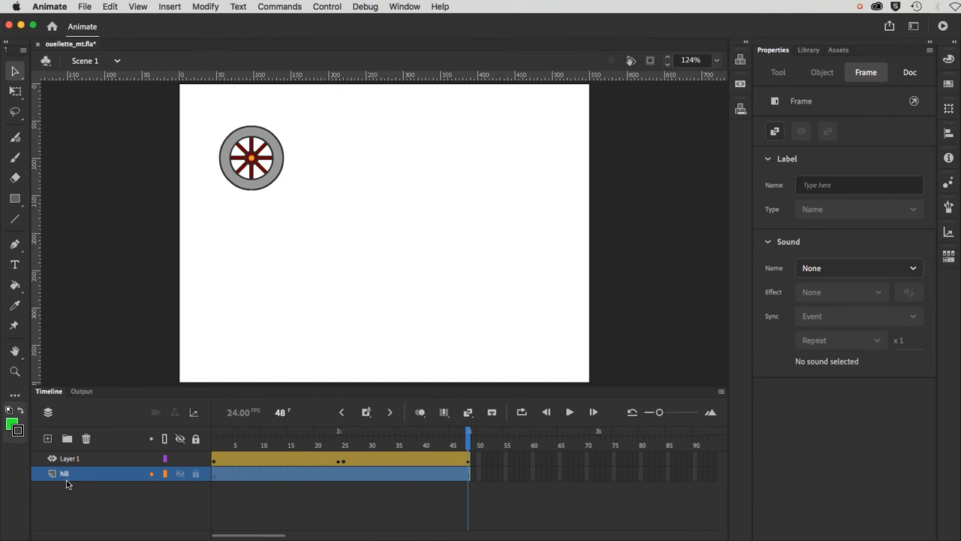
pyautogui.click(215, 445)
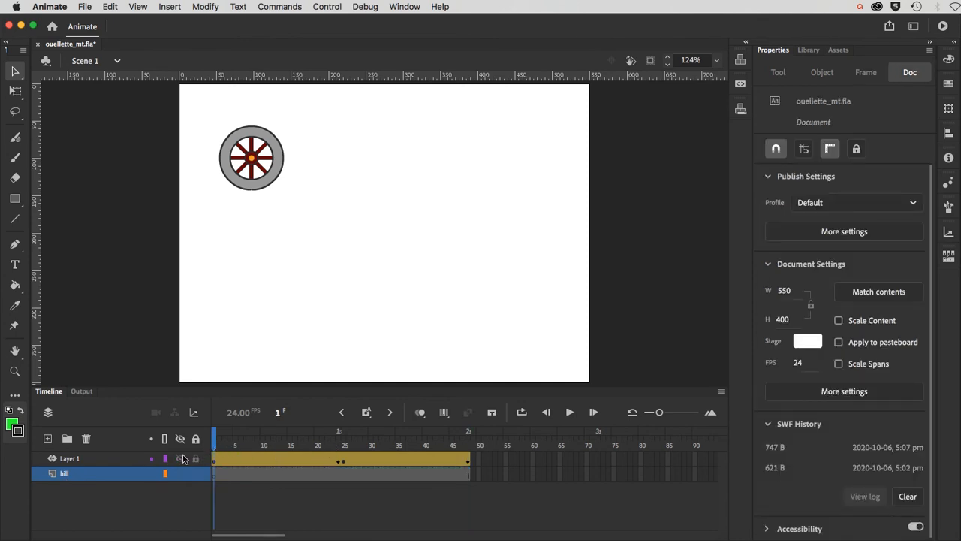
pyautogui.moveTo(216, 444)
pyautogui.mouseDown()
pyautogui.moveTo(468, 445)
pyautogui.moveTo(215, 445)
pyautogui.mouseUp()
pyautogui.click(215, 475)
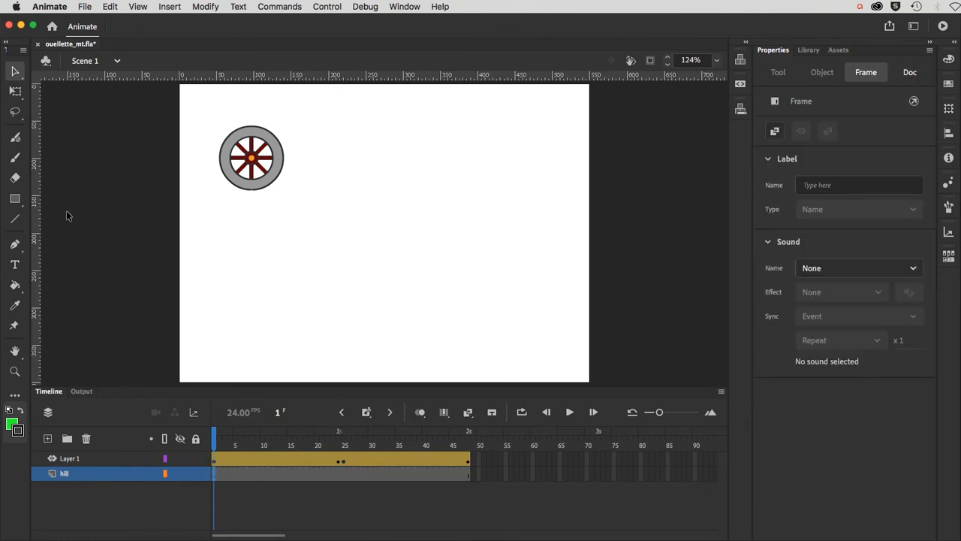
# Step: Draw a wavy Pen-tool line with curved anchors across the stage from left to right edge
pyautogui.click(15, 245)
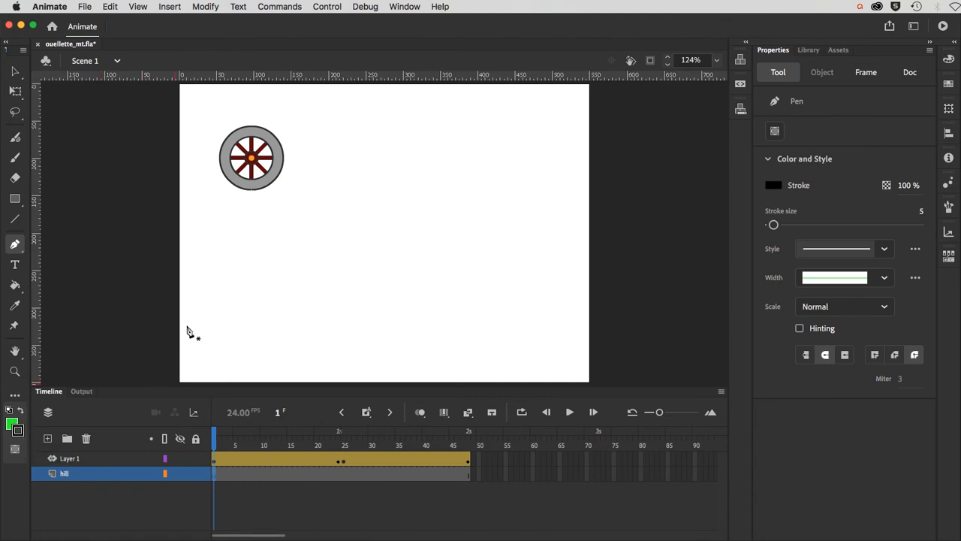
pyautogui.click(179, 268)
pyautogui.moveTo(262, 249); pyautogui.dragTo(320, 252)
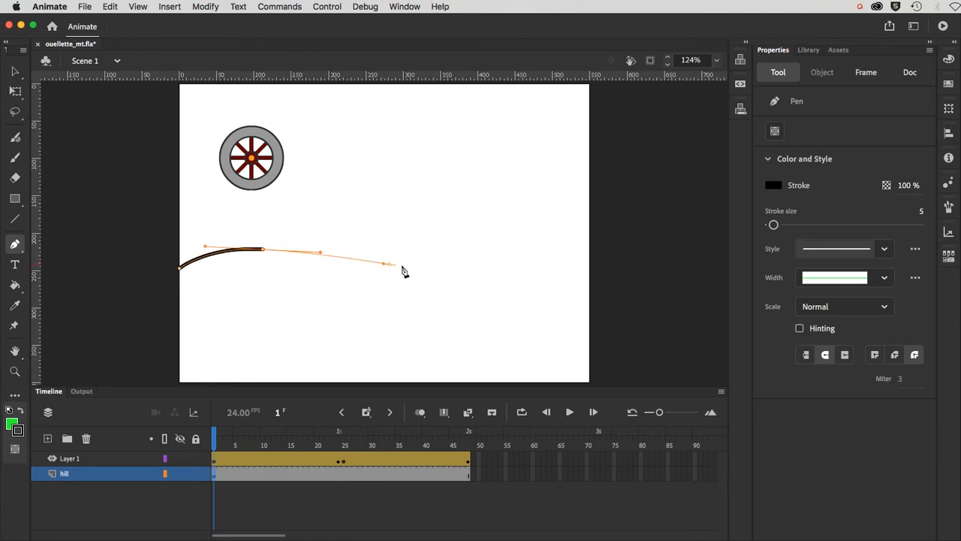
pyautogui.moveTo(390, 264); pyautogui.dragTo(432, 265)
pyautogui.moveTo(515, 250); pyautogui.dragTo(549, 249)
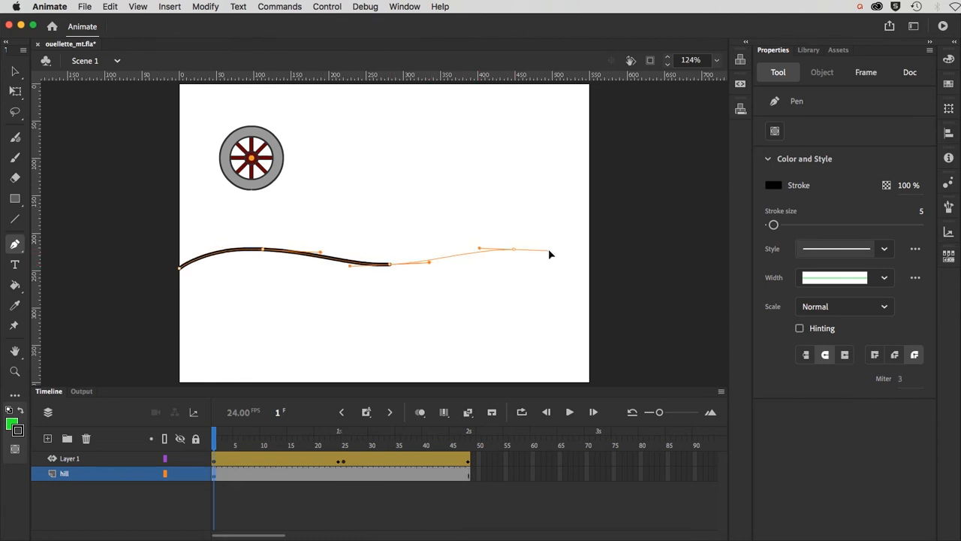
pyautogui.click(589, 269)
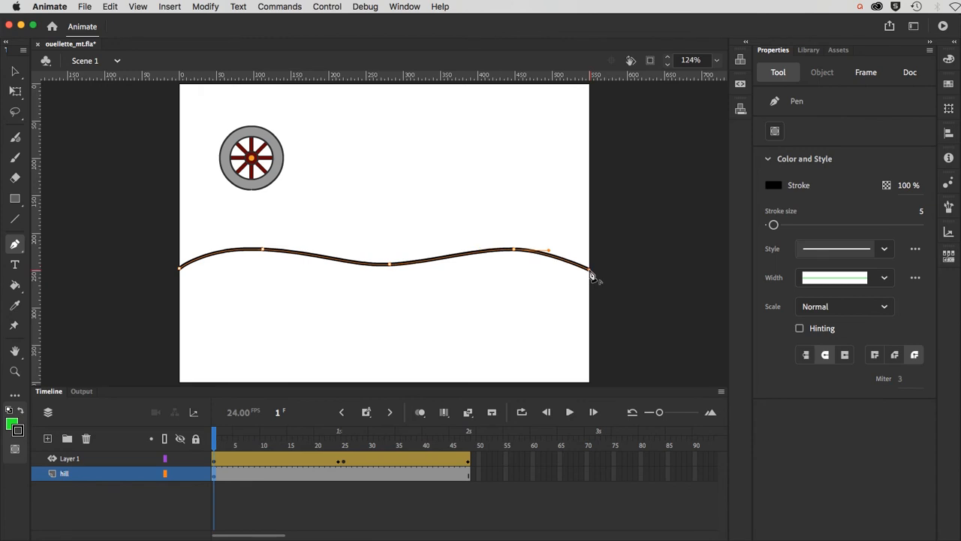
# Step: Close the hill outline along the stage bottom and fill it green with the Paint Bucket
pyautogui.click(590, 383)
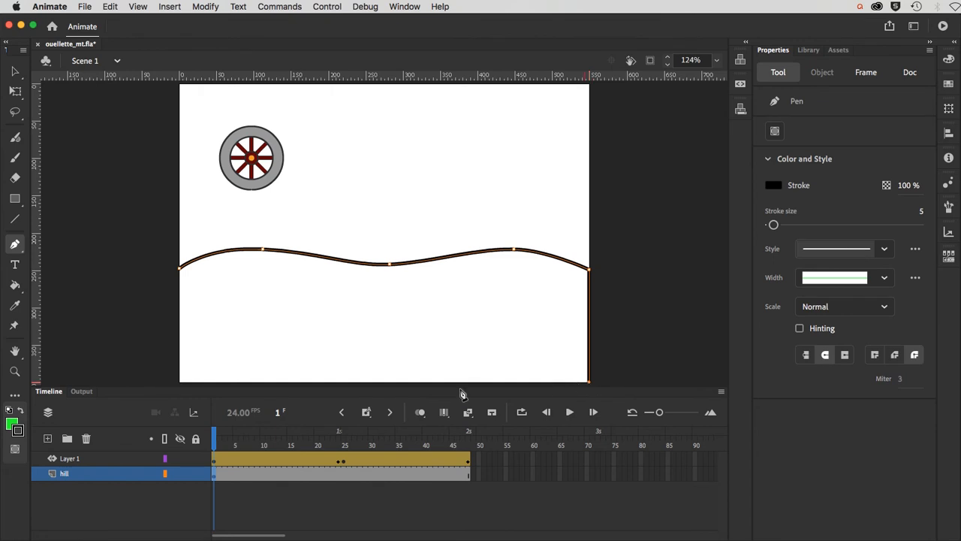
pyautogui.click(181, 384)
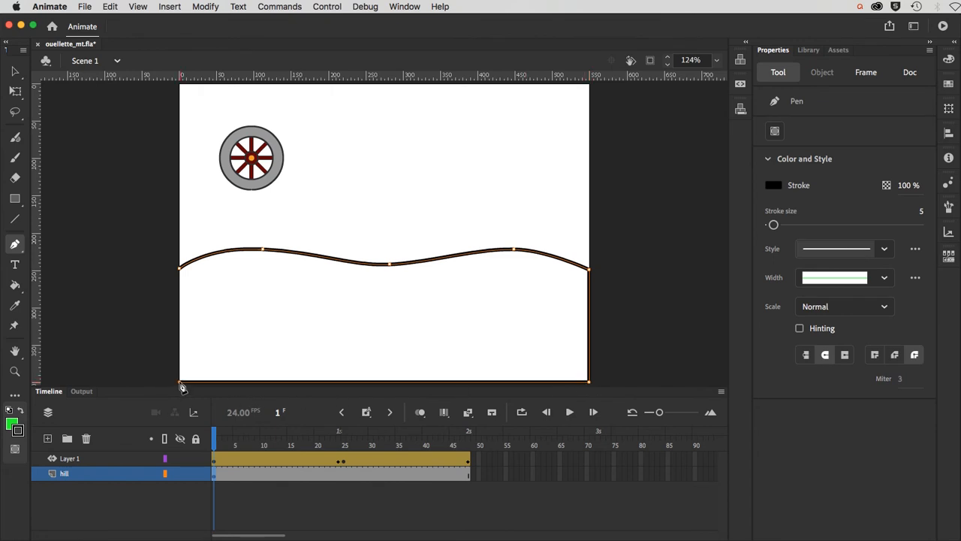
pyautogui.click(180, 268)
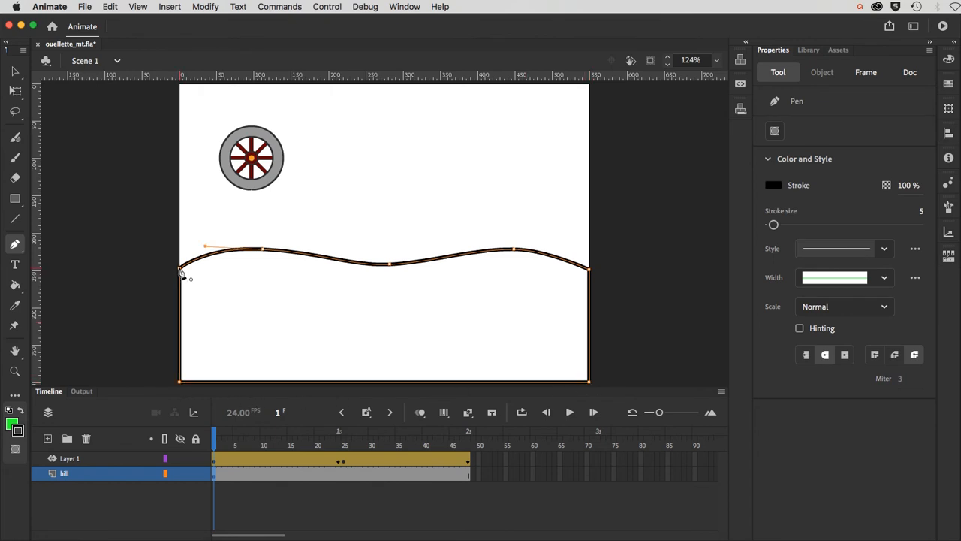
pyautogui.click(14, 286)
pyautogui.click(263, 328)
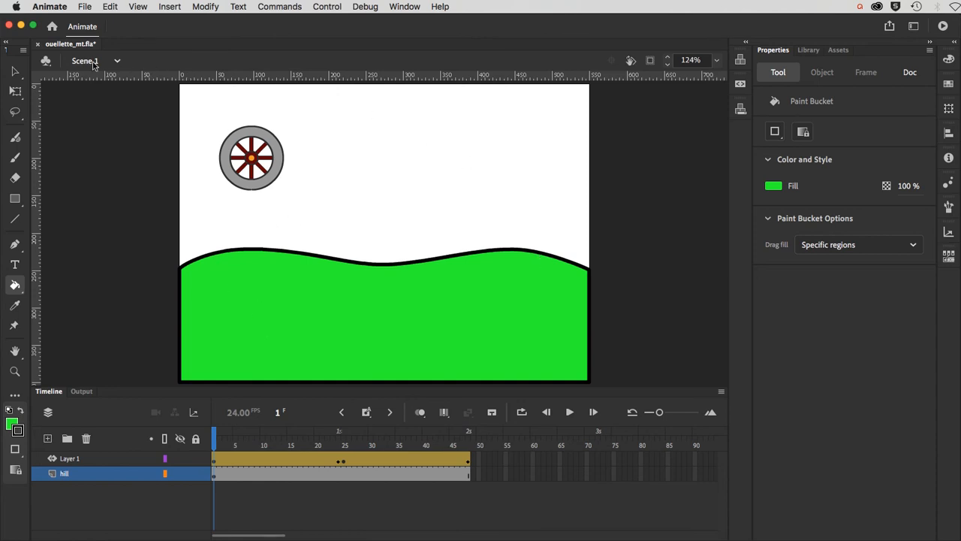
# Step: Select only the hill's wavy top outline, leaving its right edge out
pyautogui.click(16, 73)
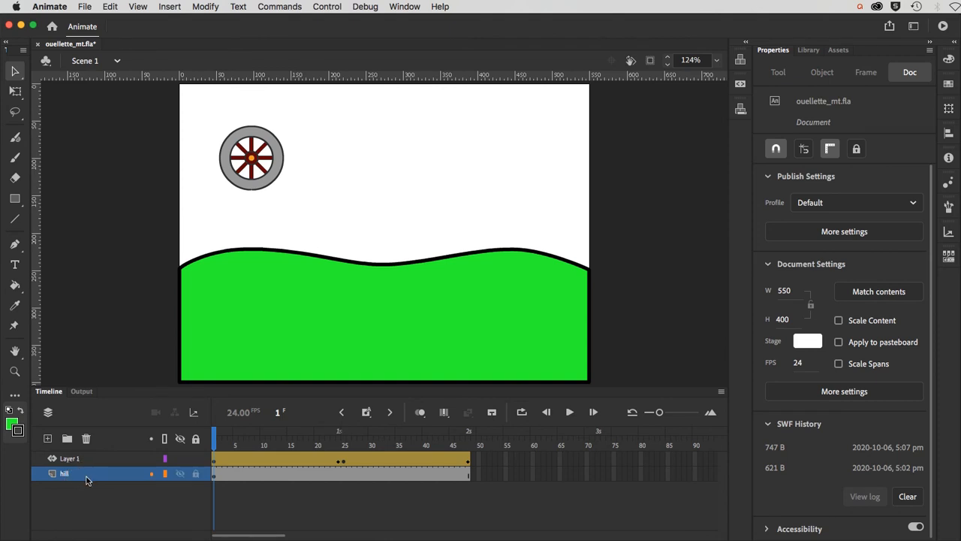
pyautogui.click(198, 262)
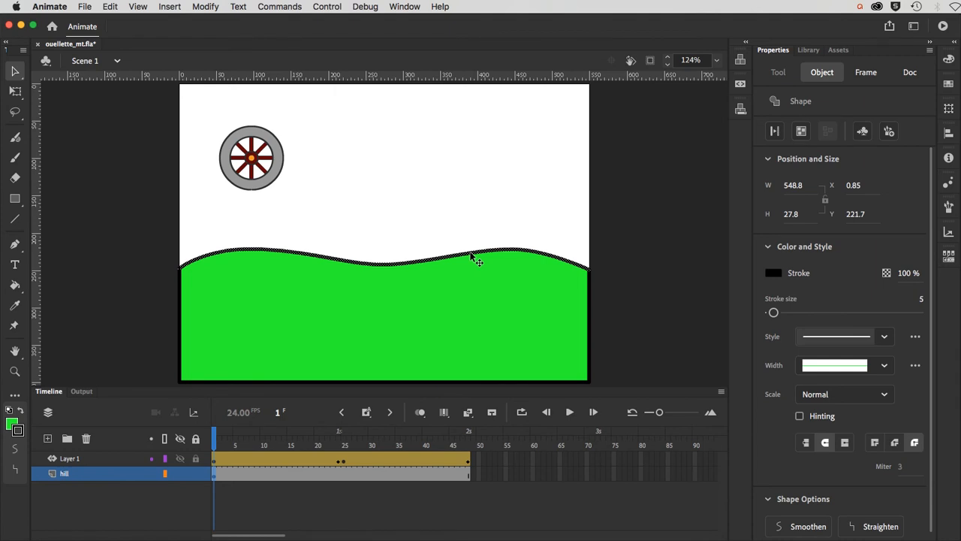
pyautogui.keyDown('shift'); pyautogui.click(590, 285); pyautogui.keyUp('shift')
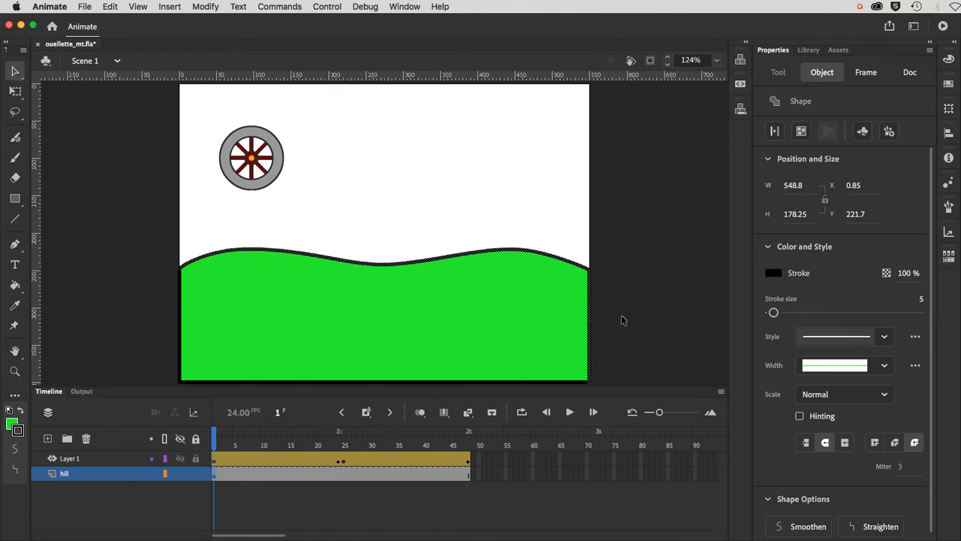
pyautogui.click(561, 219)
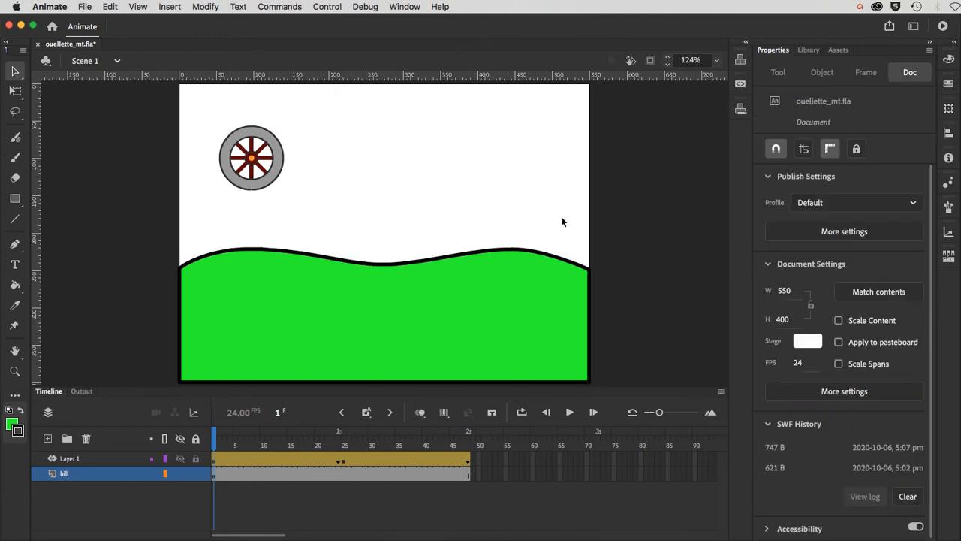
pyautogui.click(259, 253)
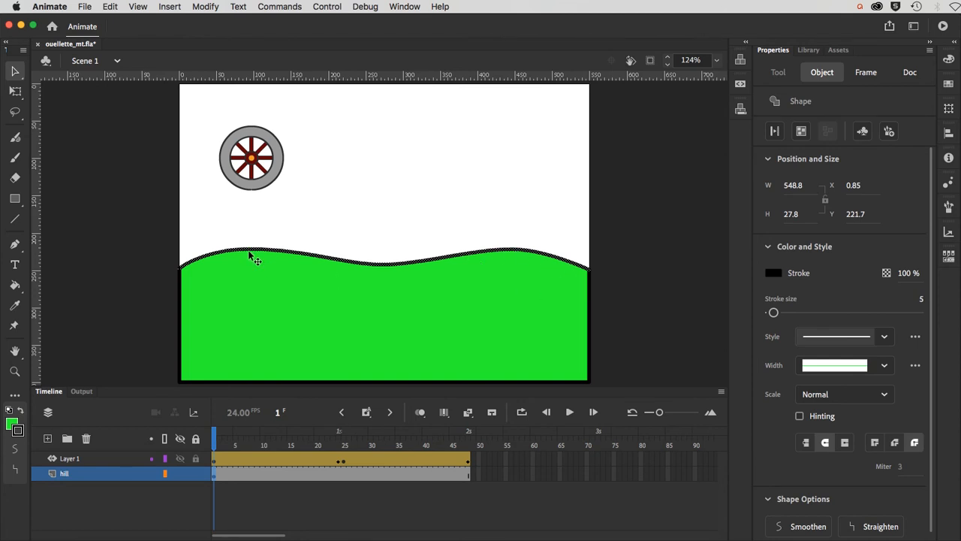
# Step: Copy the hill's top outline with Edit > Copy and select the wheel to show its path
pyautogui.click(112, 7)
pyautogui.click(120, 62)
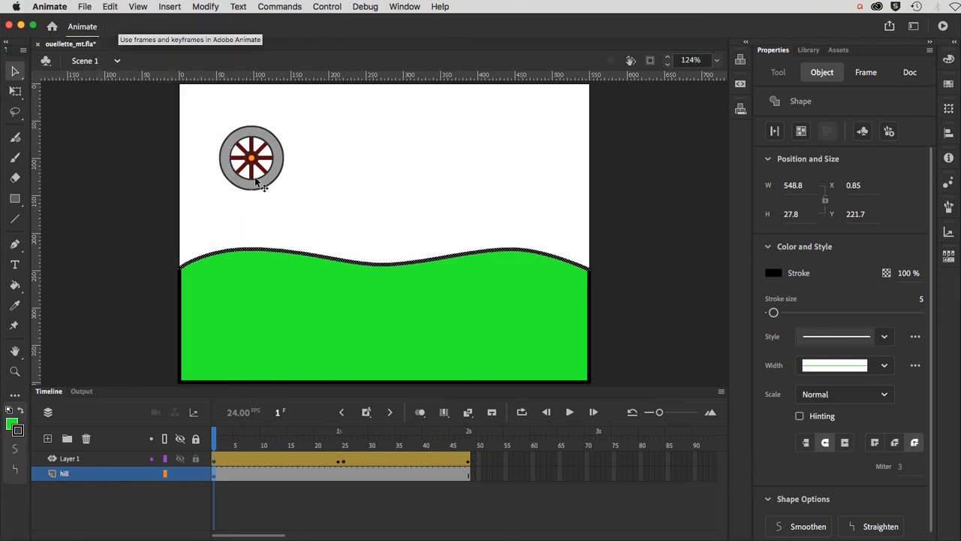
pyautogui.click(255, 181)
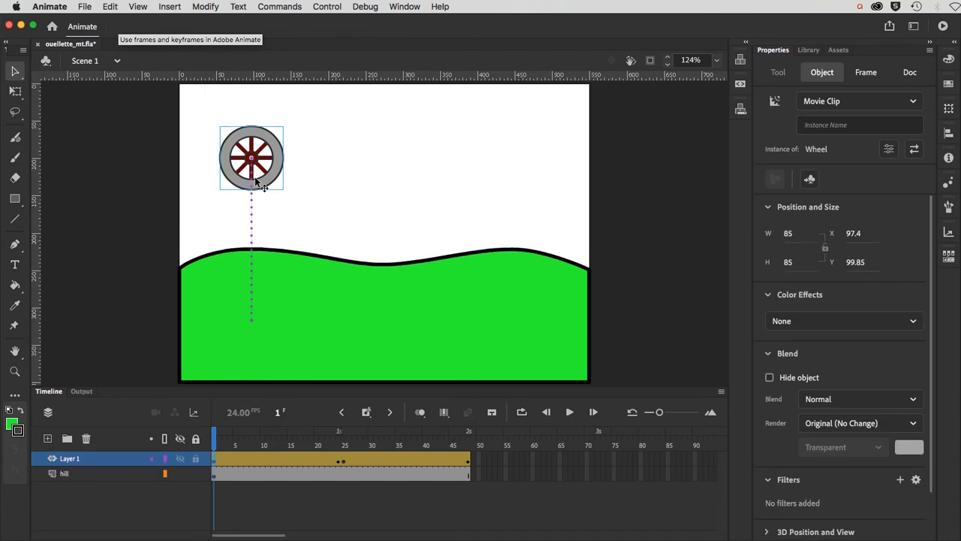
# Step: Paste the hill curve in place over the wheel's straight motion path, then scrub and test the movie
pyautogui.click(253, 218)
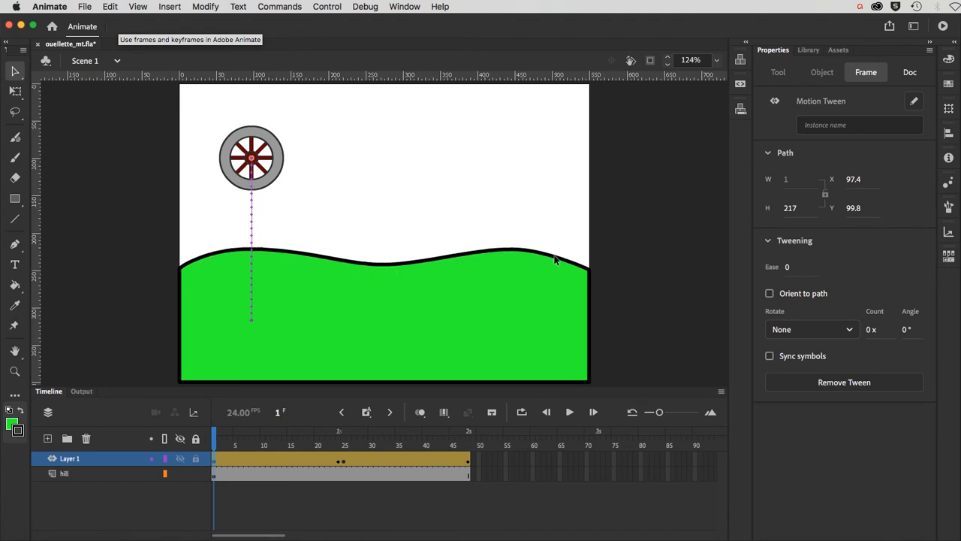
pyautogui.click(111, 6)
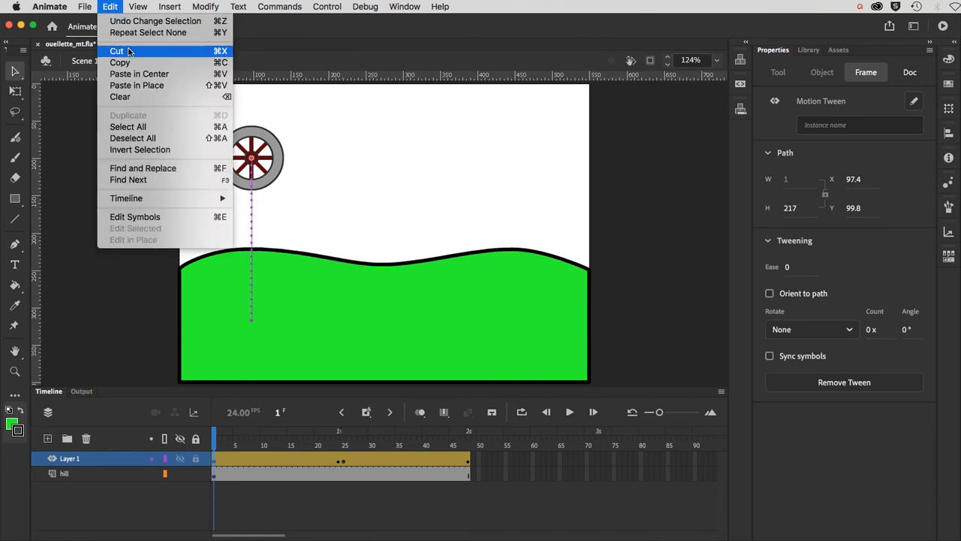
pyautogui.click(134, 88)
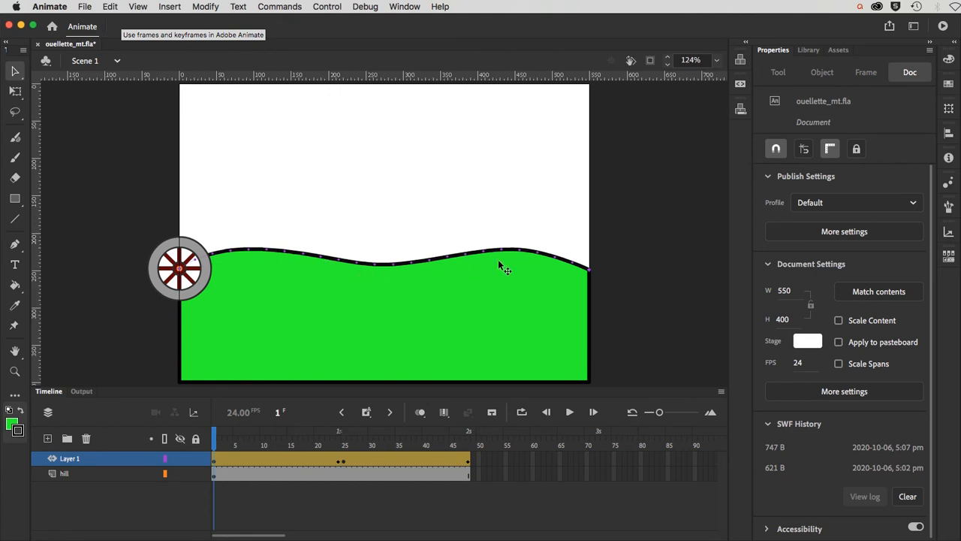
pyautogui.moveTo(215, 435)
pyautogui.mouseDown()
pyautogui.moveTo(458, 437)
pyautogui.moveTo(180, 447)
pyautogui.moveTo(337, 443)
pyautogui.moveTo(207, 446)
pyautogui.mouseUp()
pyautogui.press('super+Return')
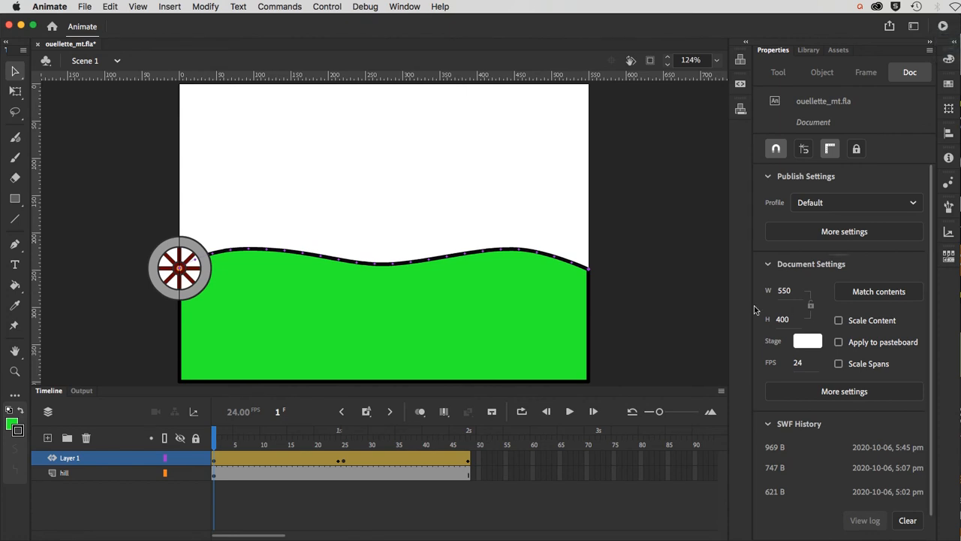
# Step: Copy the wheel's properties from frame 25 of Layer 1's tween, with the timeline enlarged
pyautogui.click(345, 445)
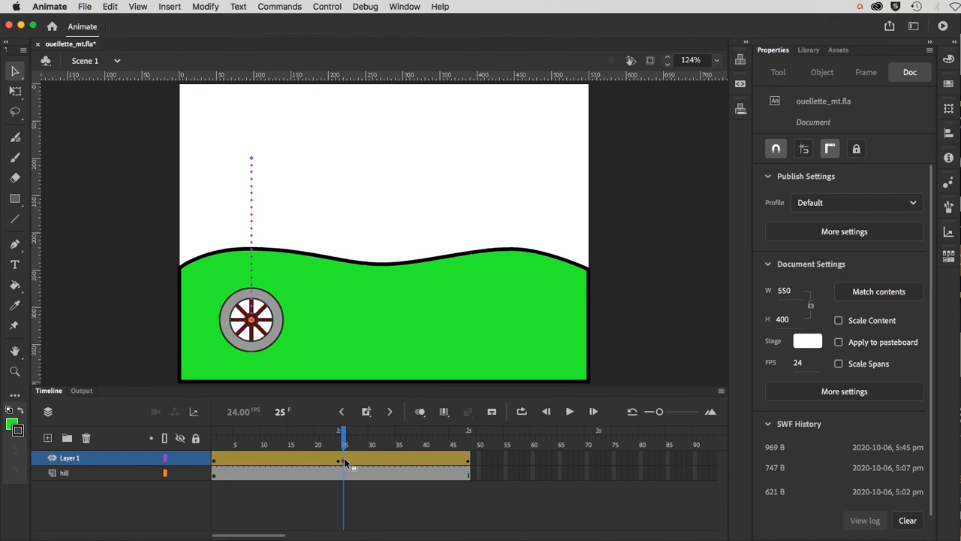
pyautogui.click(344, 459)
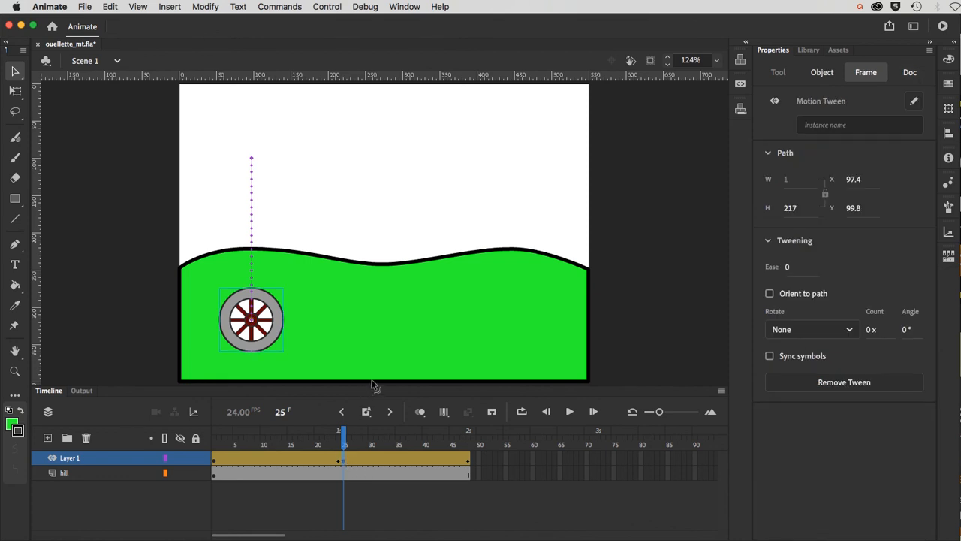
pyautogui.moveTo(373, 386); pyautogui.dragTo(342, 123)
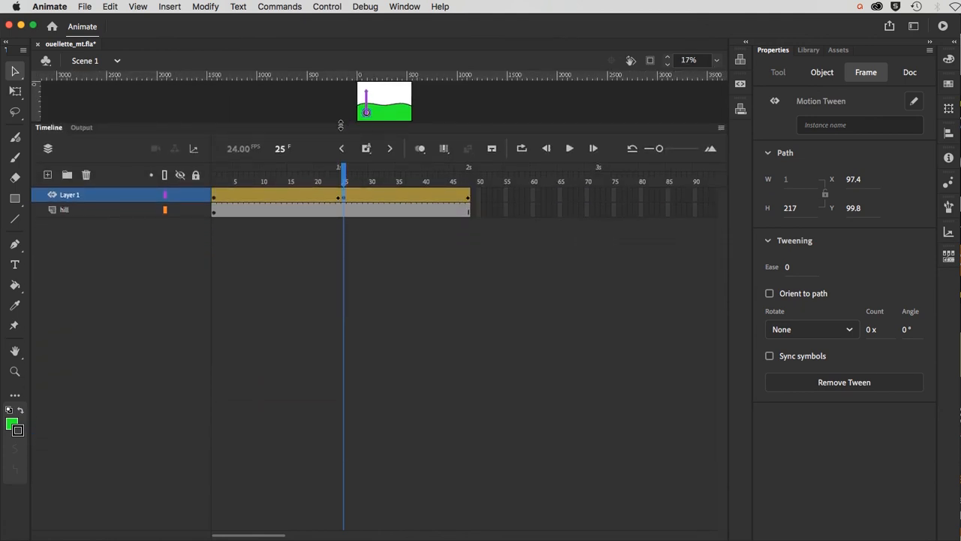
pyautogui.rightClick(344, 197)
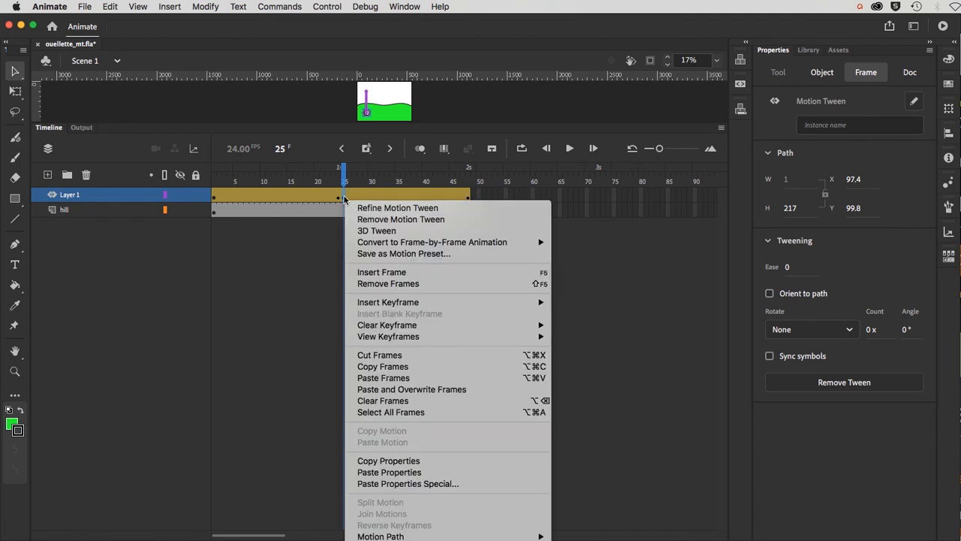
pyautogui.click(388, 461)
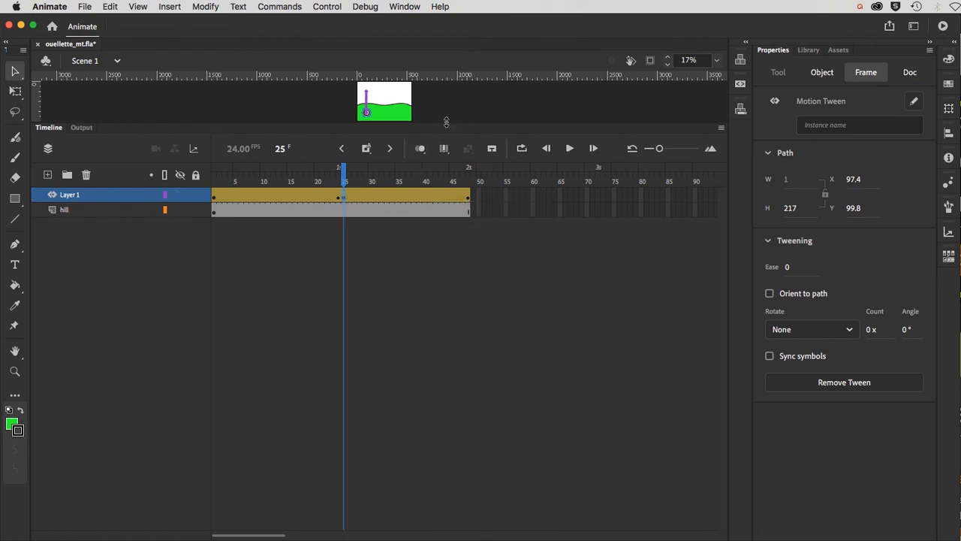
# Step: Select Layer 1's tween at frame 35 in an enlarged timeline
pyautogui.moveTo(444, 121); pyautogui.dragTo(460, 345)
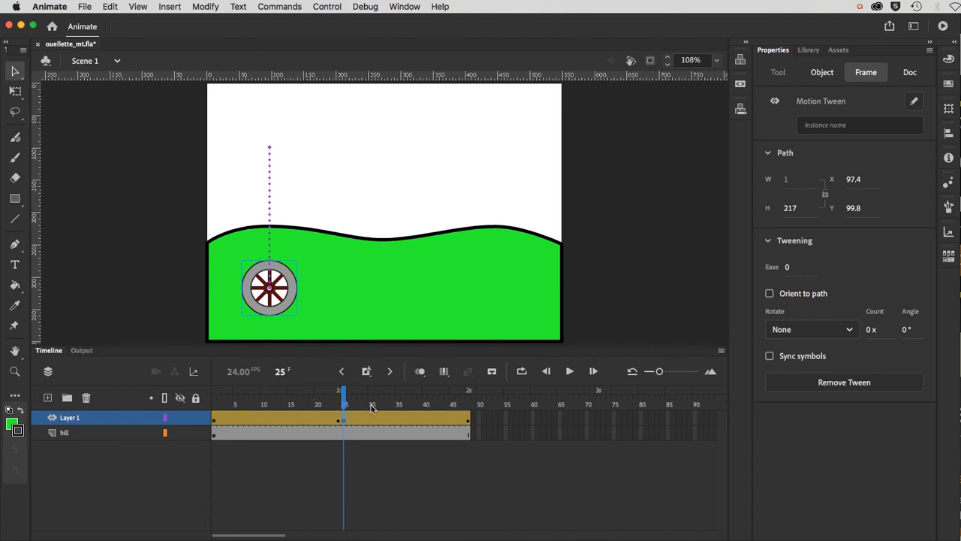
pyautogui.click(398, 405)
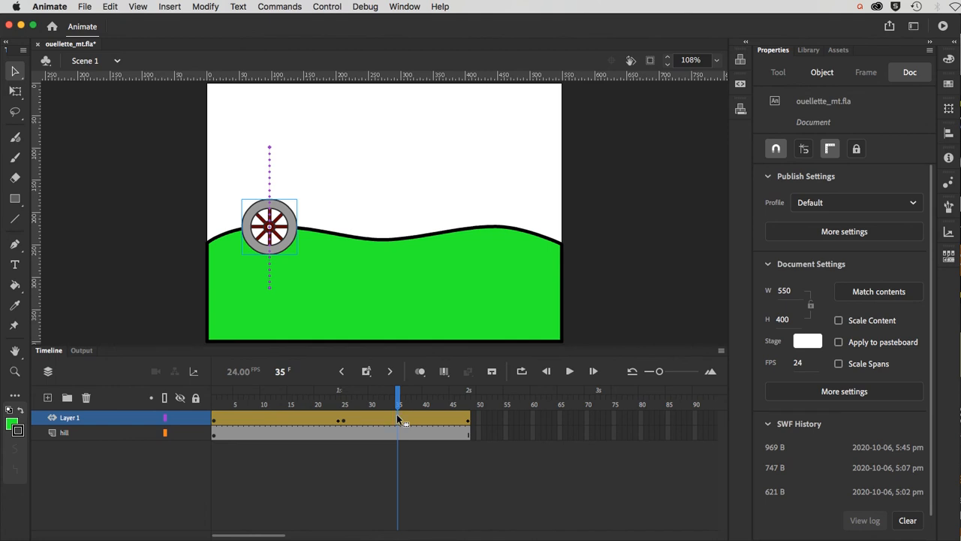
pyautogui.click(397, 417)
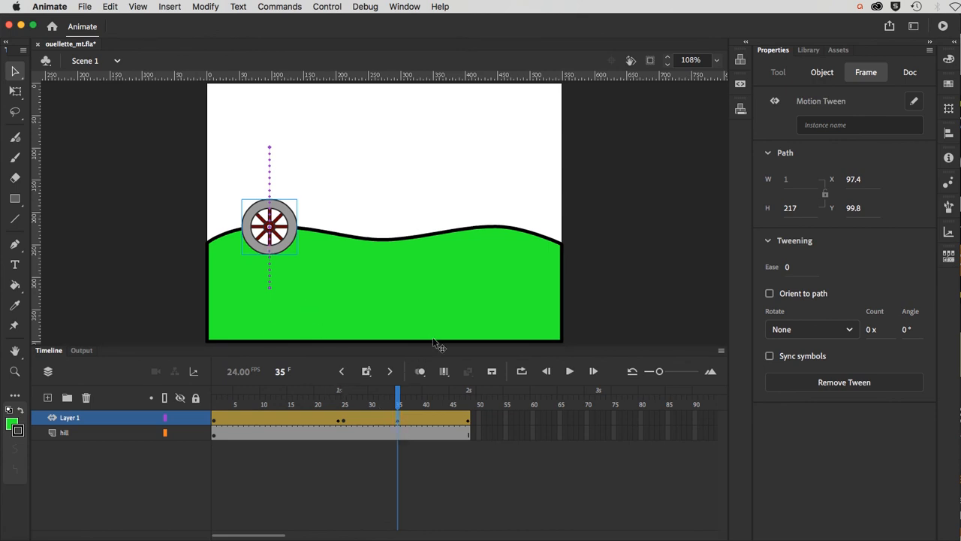
pyautogui.moveTo(433, 344); pyautogui.dragTo(378, 111)
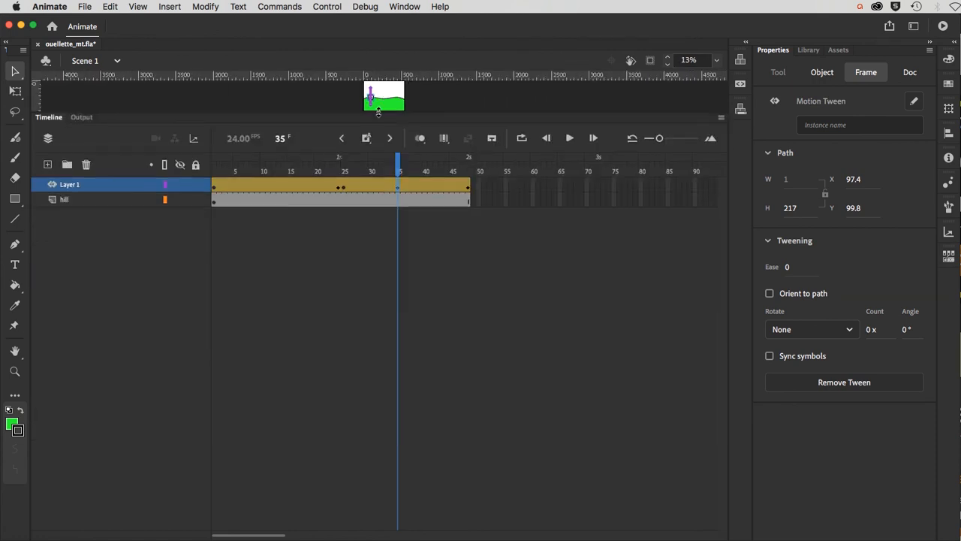
# Step: Open Paste Properties Special for frame 35, cancel it, and enlarge the stage again
pyautogui.rightClick(397, 186)
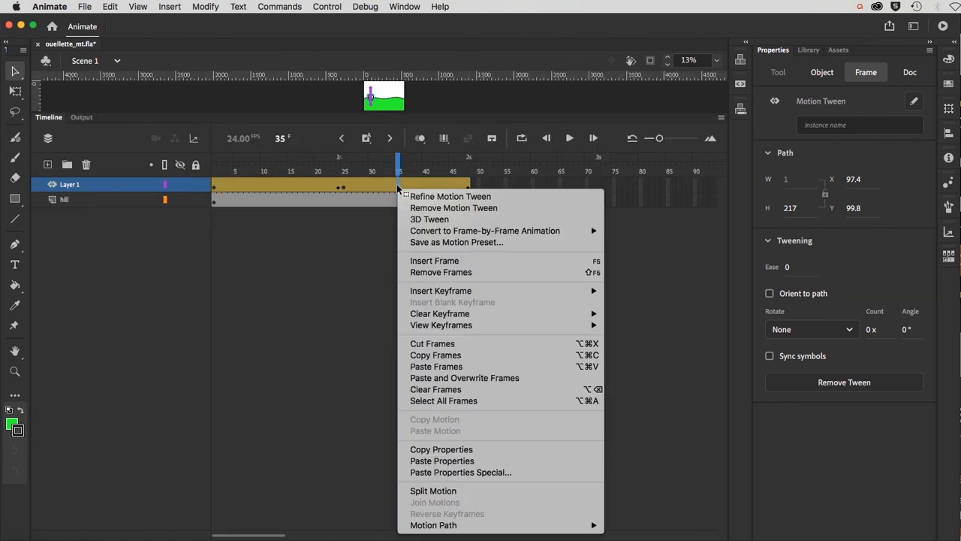
pyautogui.click(425, 472)
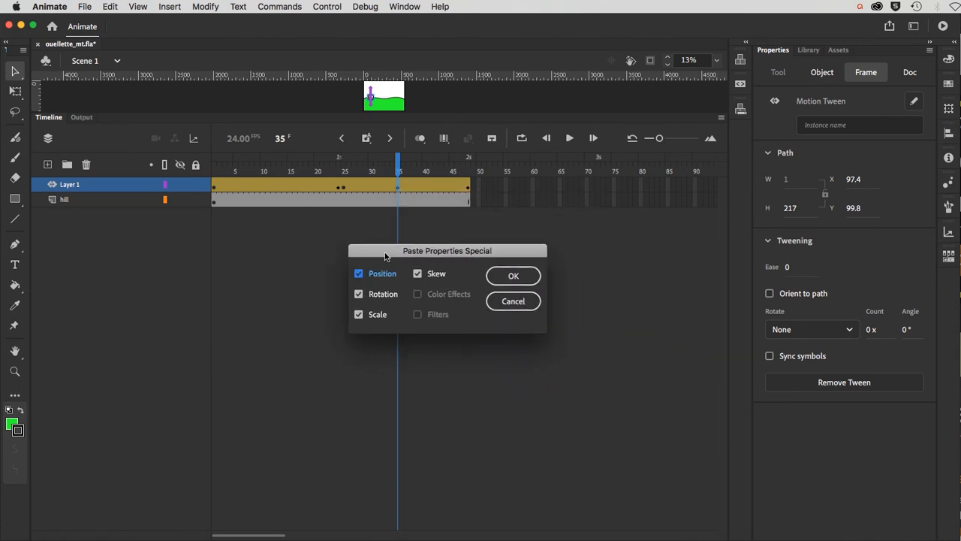
pyautogui.moveTo(385, 257); pyautogui.dragTo(364, 249)
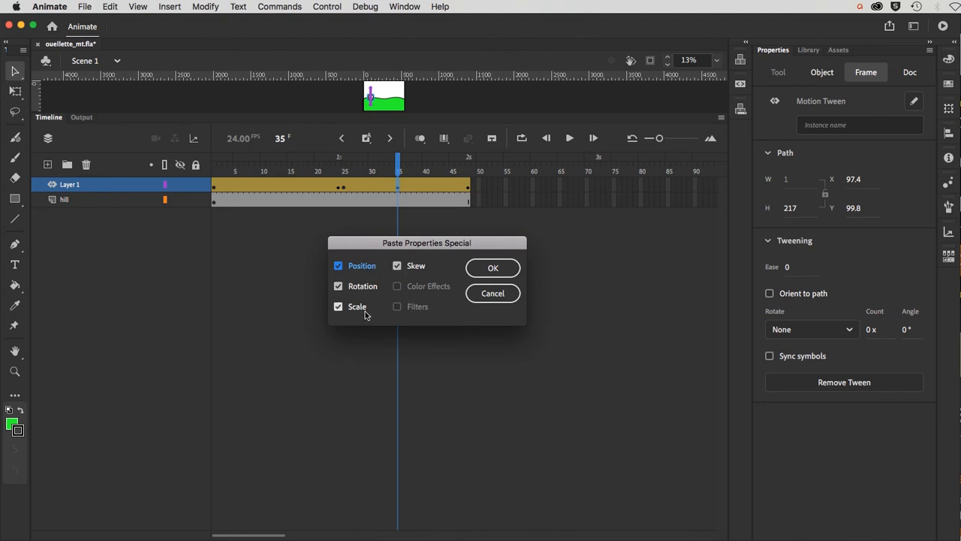
pyautogui.click(476, 296)
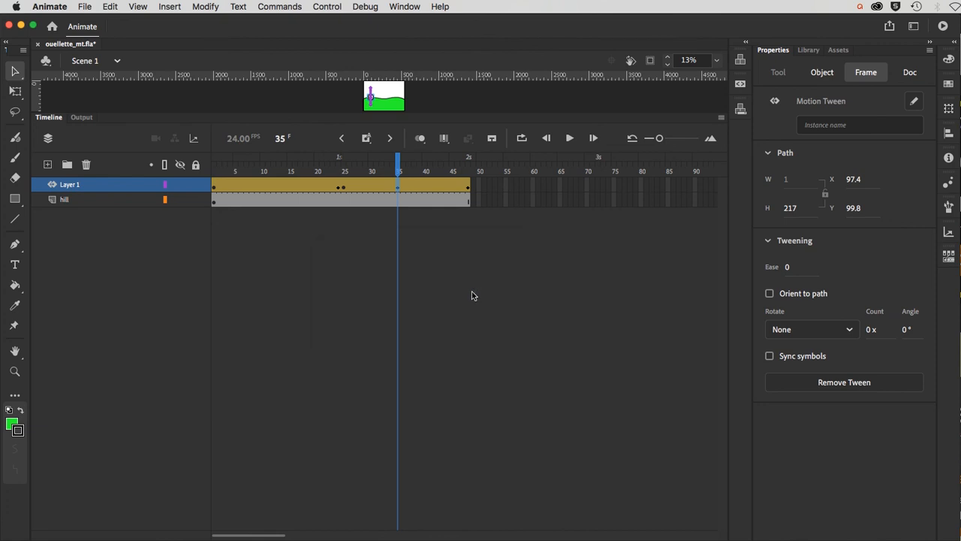
pyautogui.moveTo(321, 118); pyautogui.dragTo(341, 345)
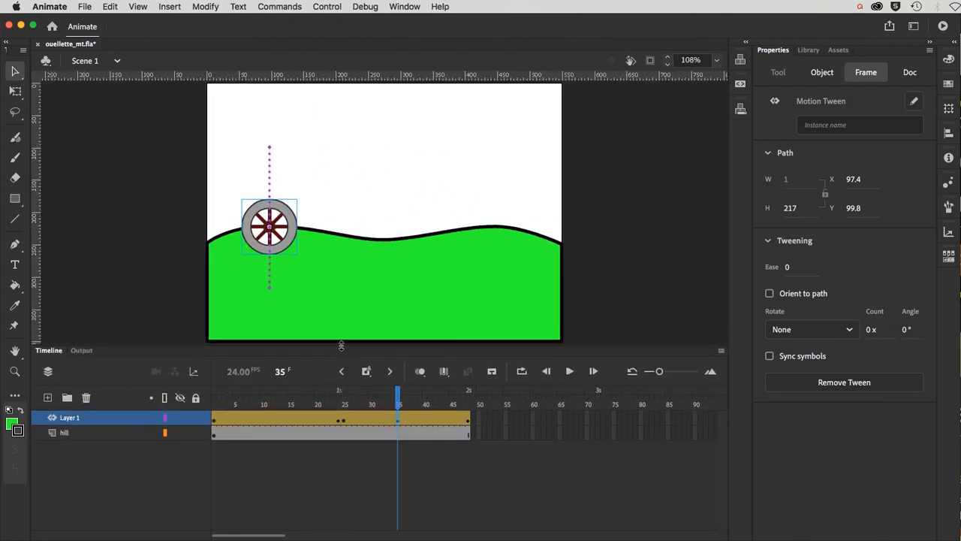
# Step: At frame 25, squash the wheel with Free Transform to 85 by 38.6 px
pyautogui.click(343, 403)
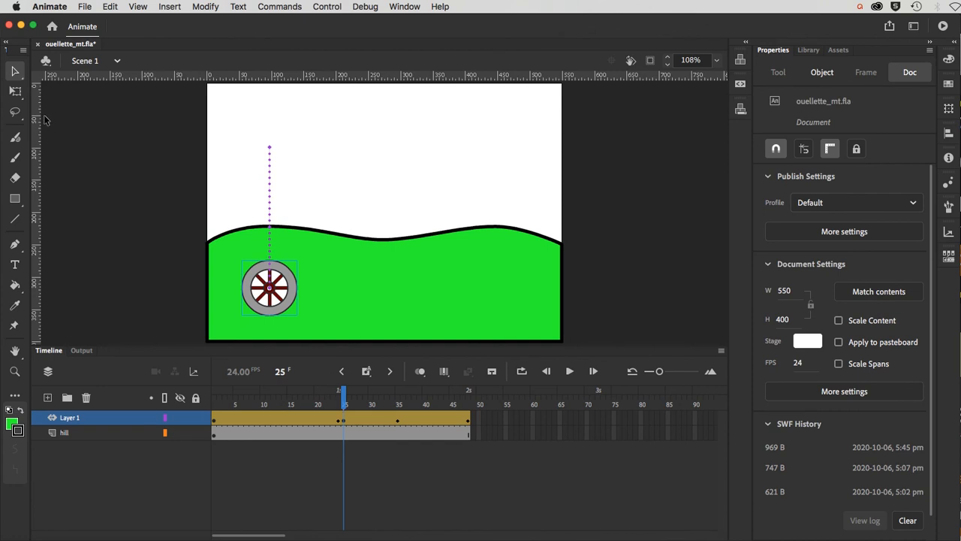
pyautogui.click(253, 272)
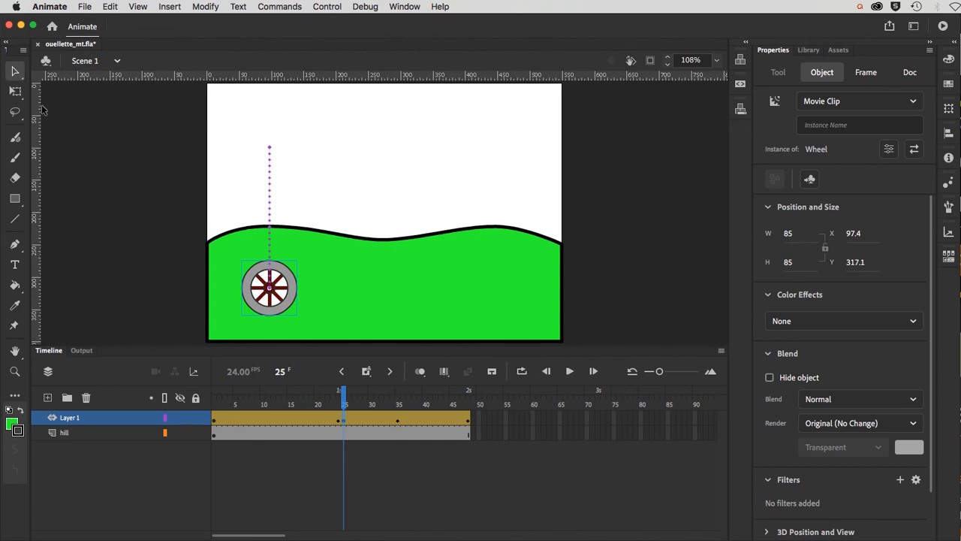
pyautogui.click(15, 92)
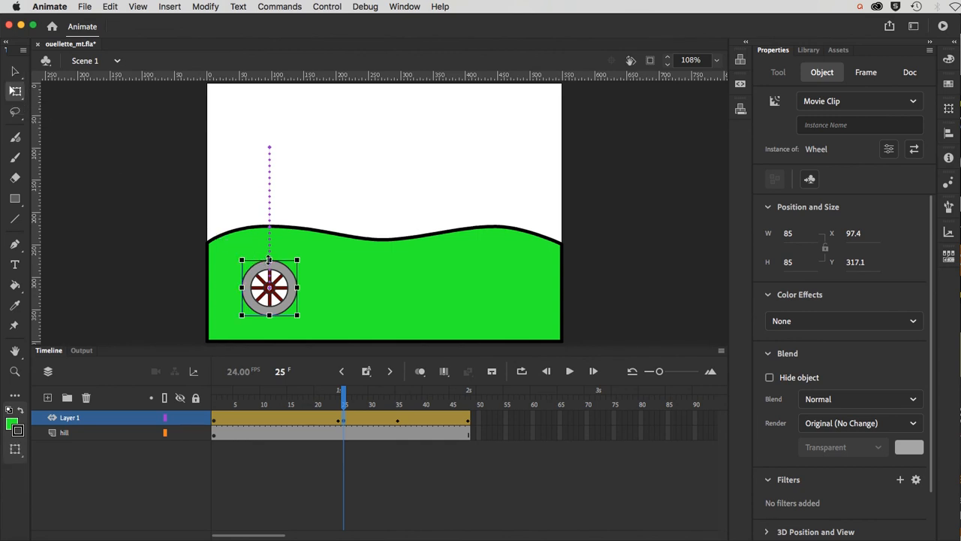
pyautogui.moveTo(268, 260); pyautogui.dragTo(263, 269)
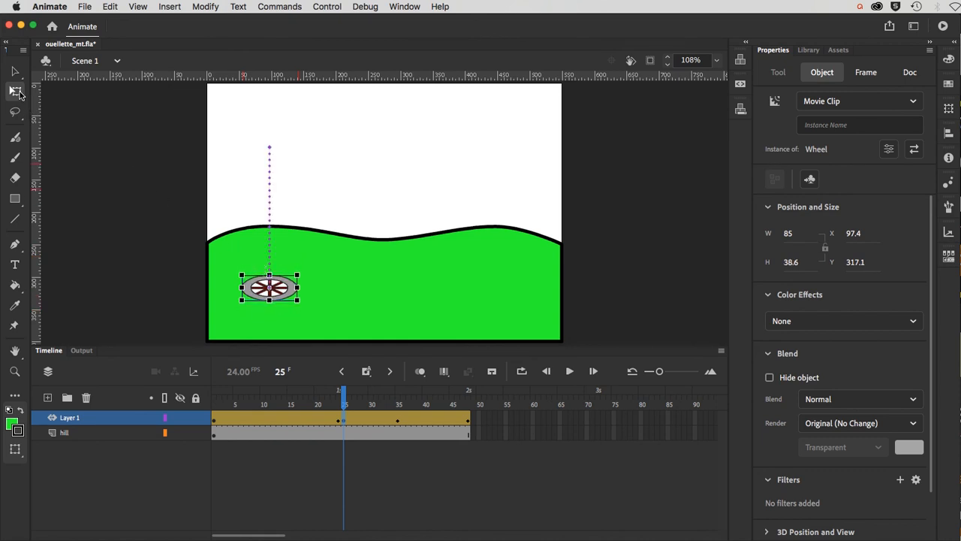
pyautogui.click(14, 73)
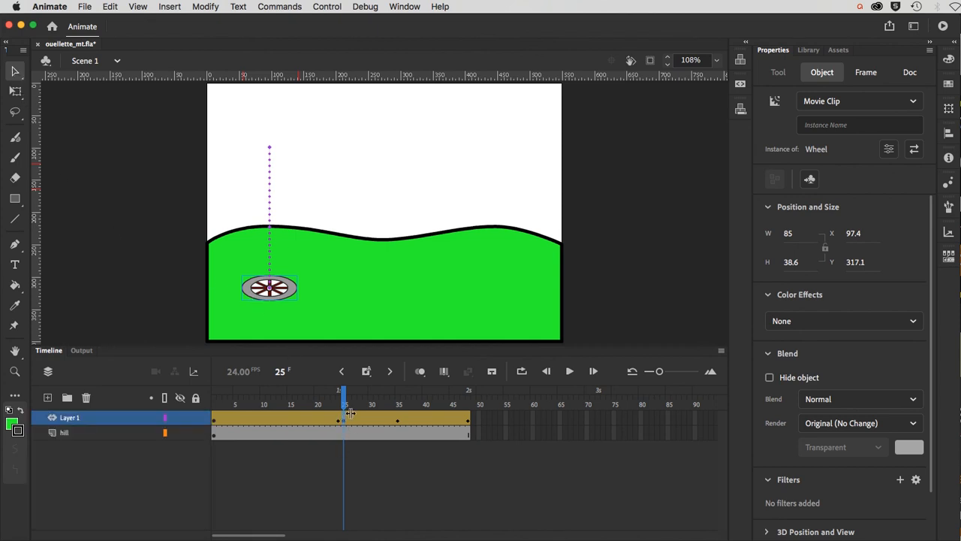
pyautogui.moveTo(368, 347); pyautogui.dragTo(332, 174)
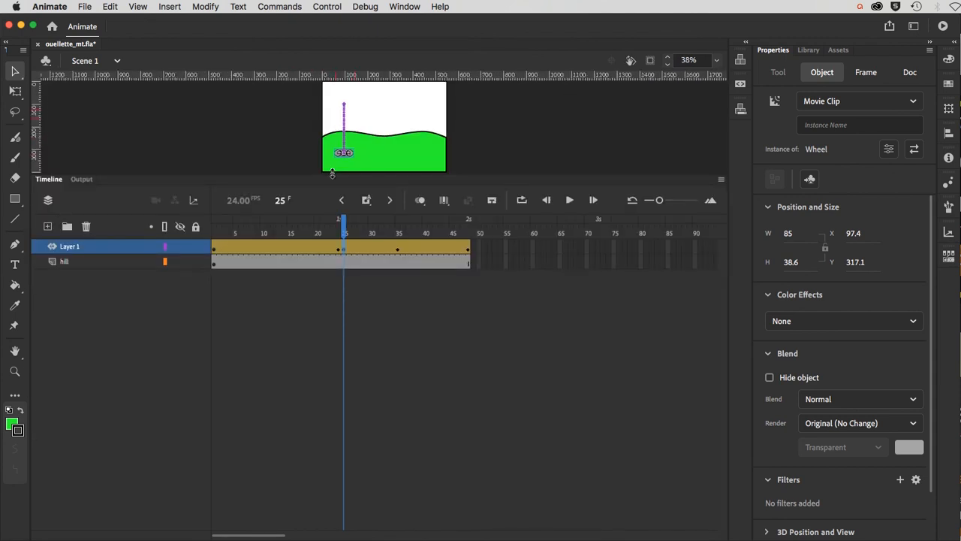
# Step: Copy frame 25's properties and paste only Position onto frame 35
pyautogui.rightClick(343, 244)
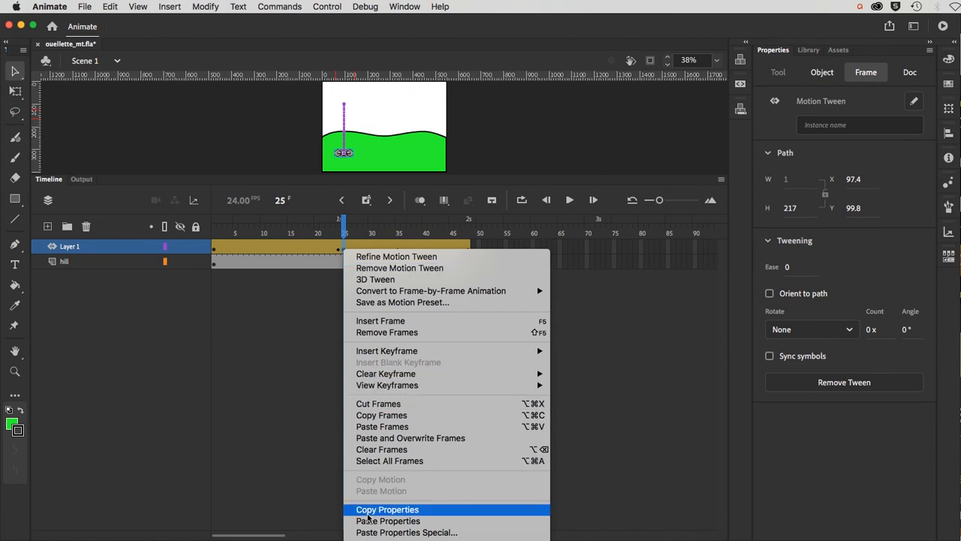
pyautogui.click(366, 509)
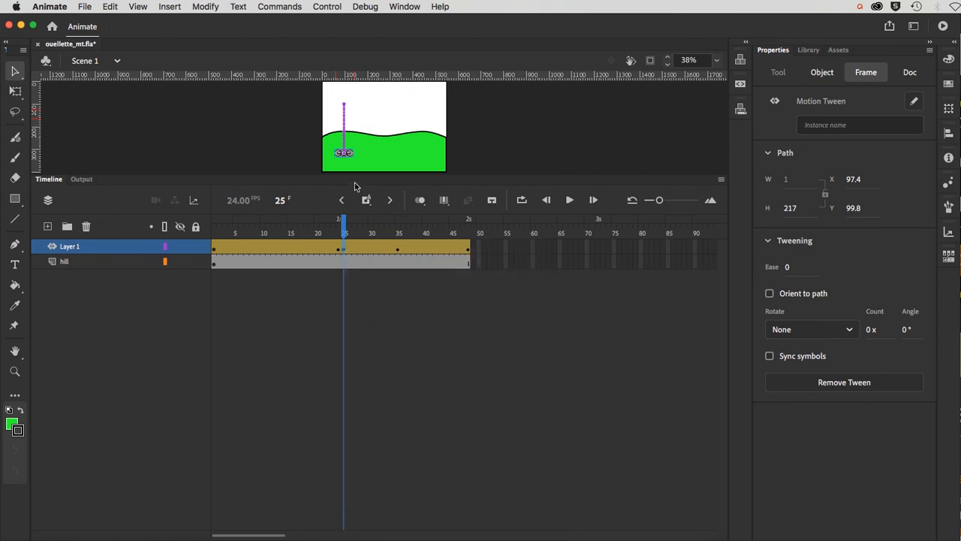
pyautogui.click(398, 249)
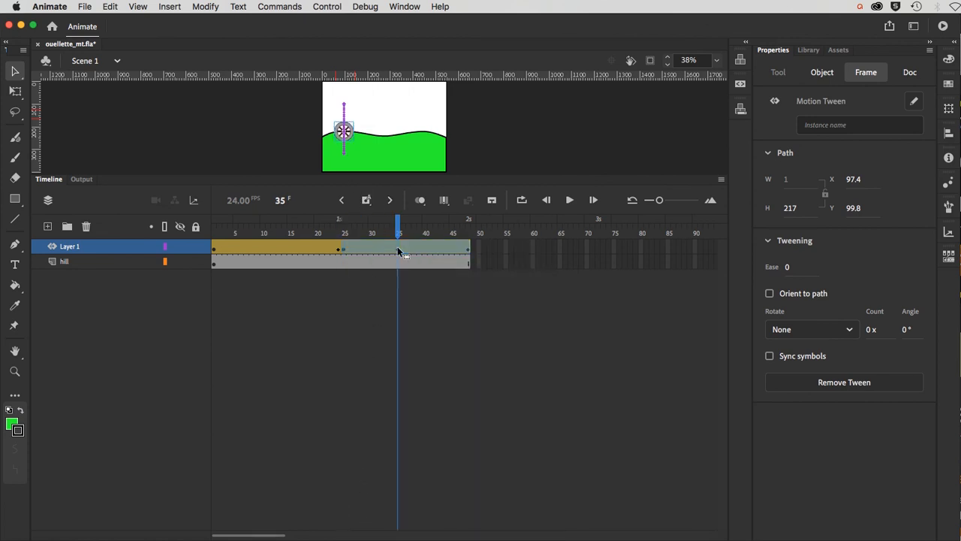
pyautogui.keyDown('super'); pyautogui.click(398, 250); pyautogui.keyUp('super')
pyautogui.rightClick(398, 247)
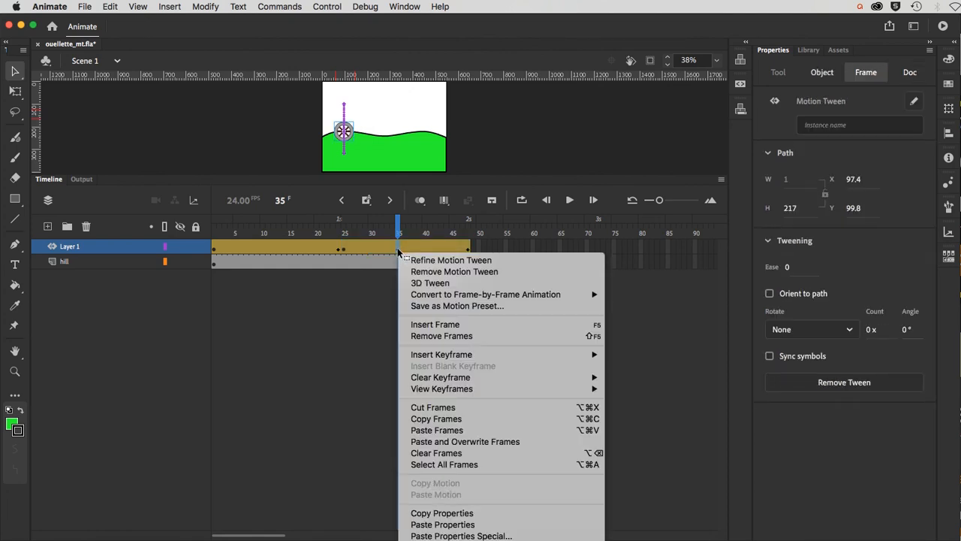
pyautogui.click(449, 536)
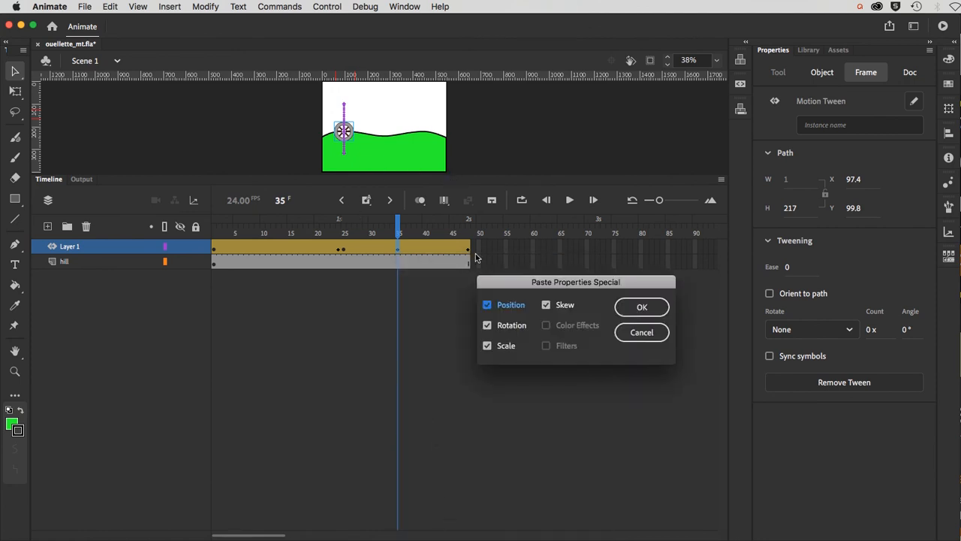
pyautogui.click(487, 325)
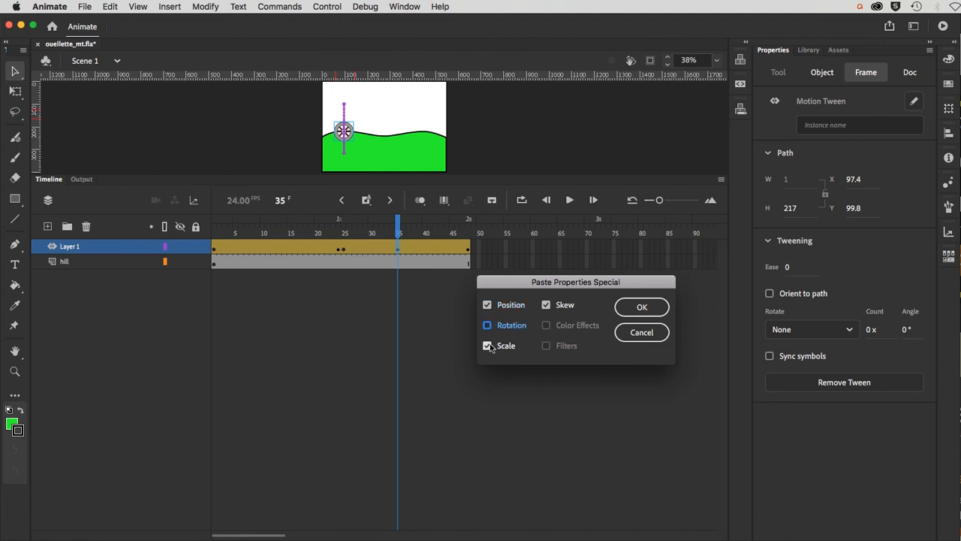
pyautogui.click(488, 346)
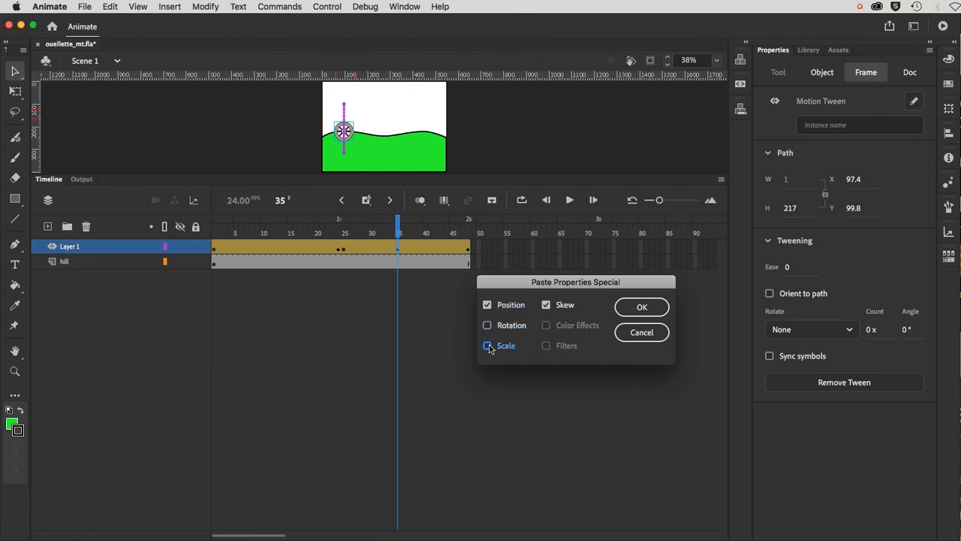
pyautogui.click(546, 305)
pyautogui.click(637, 309)
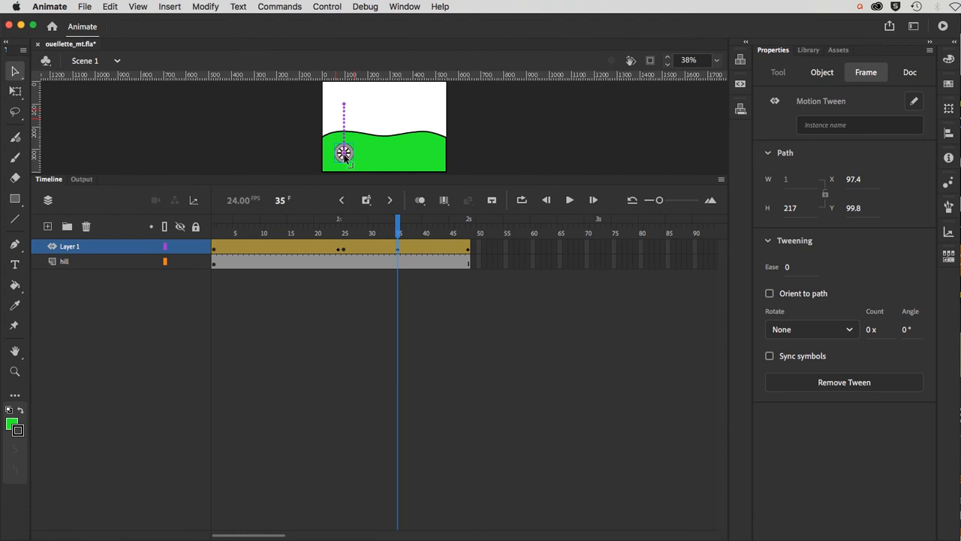
# Step: Undo that paste and paste only Scale from frame 25 onto frame 35
pyautogui.press('super+z')
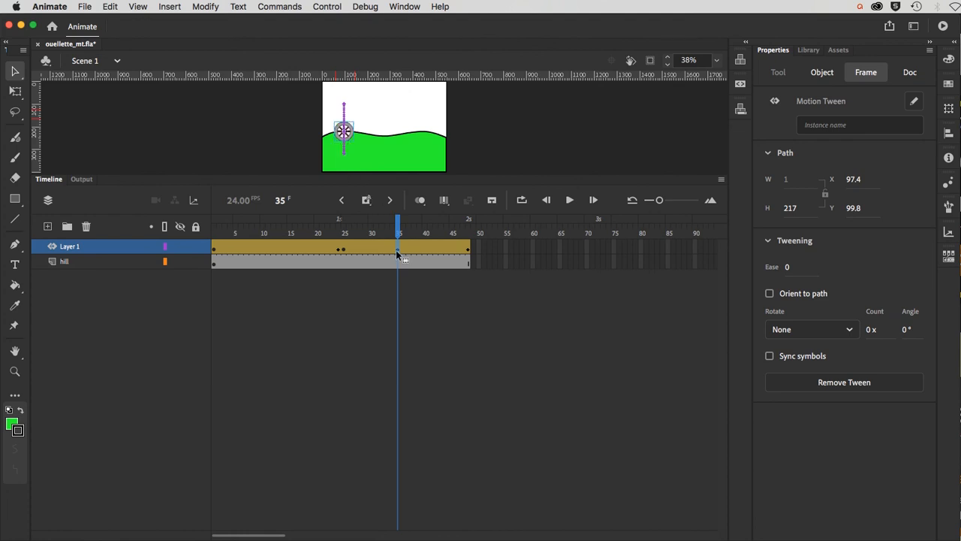
pyautogui.rightClick(395, 249)
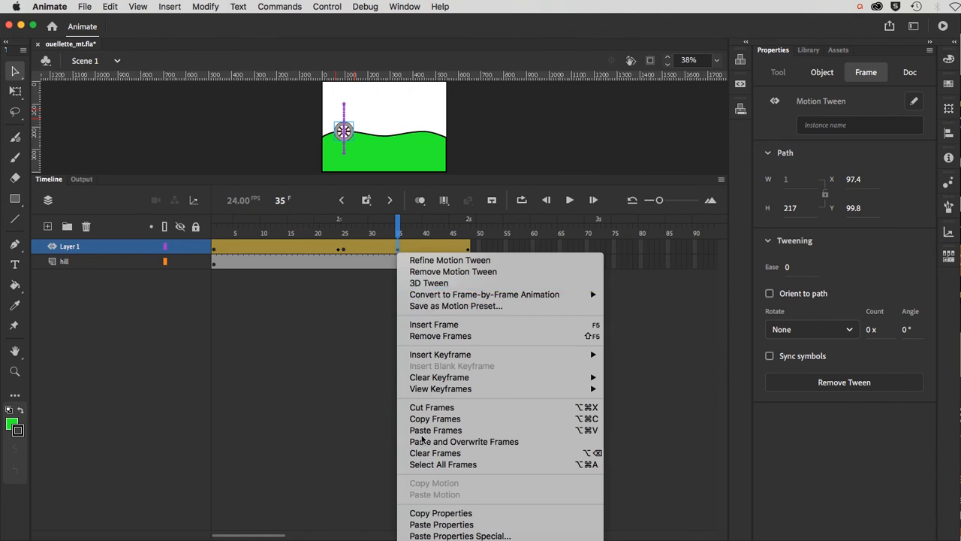
pyautogui.click(433, 535)
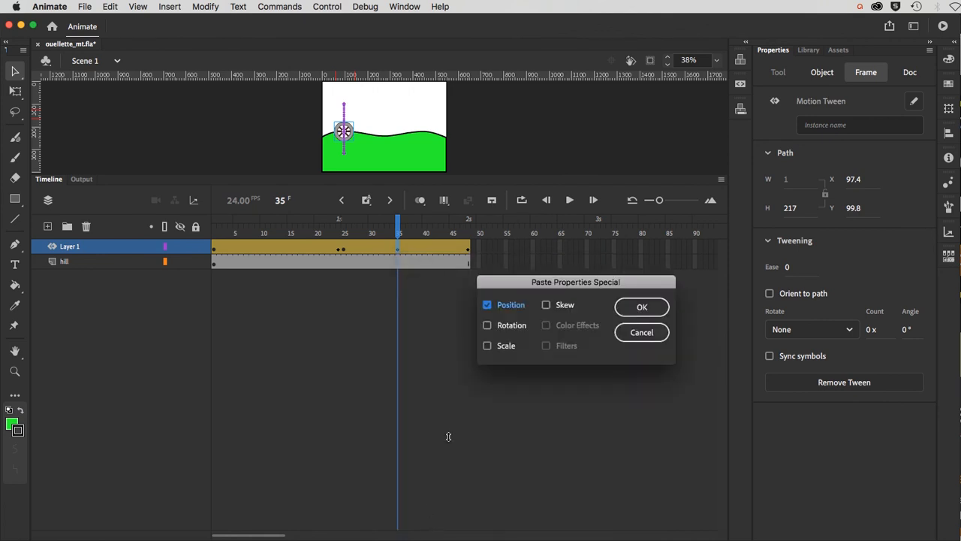
pyautogui.click(487, 346)
pyautogui.click(487, 307)
pyautogui.click(641, 308)
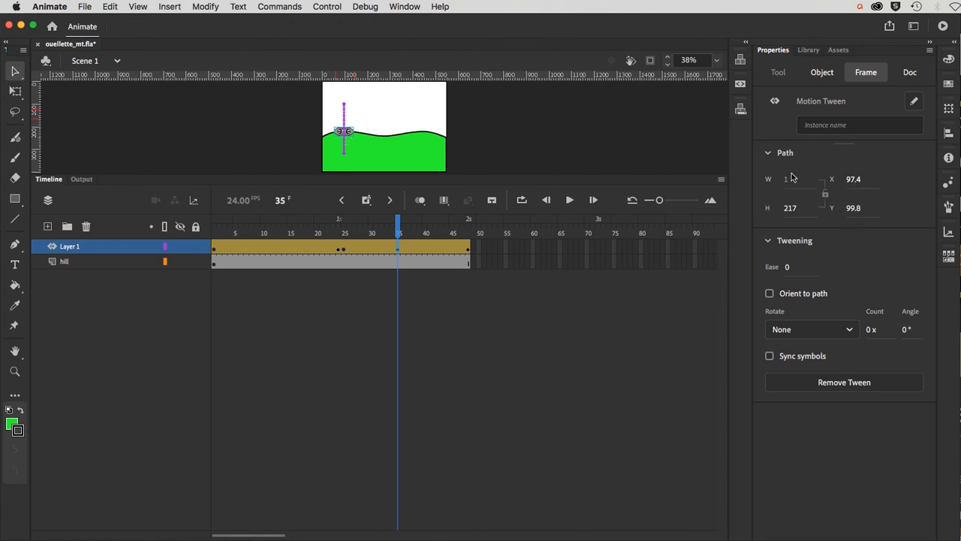
# Step: Paste frame 25's Position together with Scale onto frame 35, then enlarge the stage
pyautogui.rightClick(397, 249)
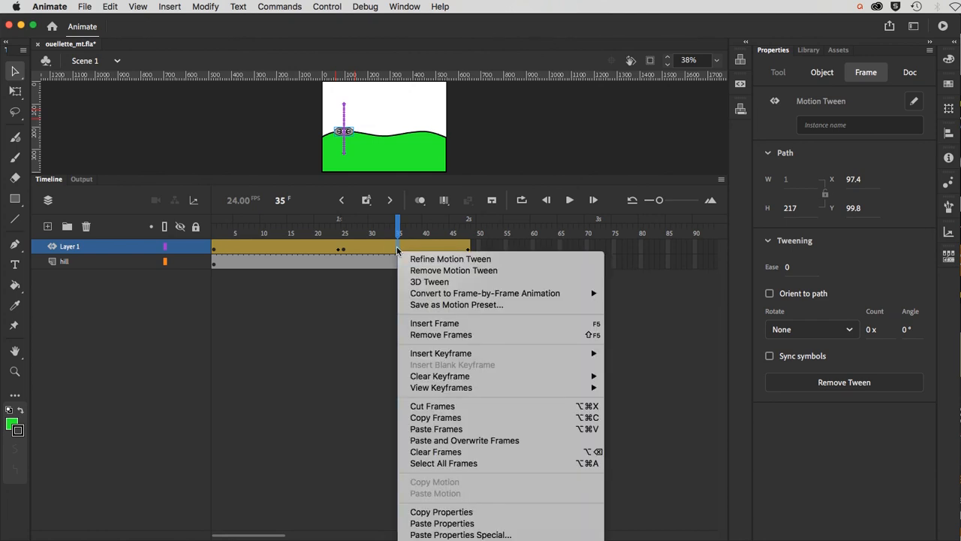
pyautogui.click(441, 534)
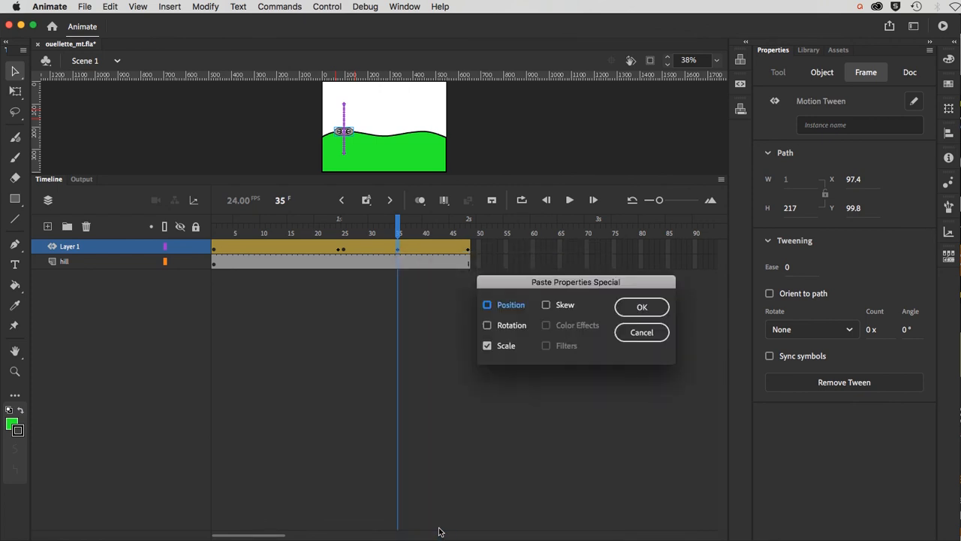
pyautogui.click(487, 307)
pyautogui.click(624, 307)
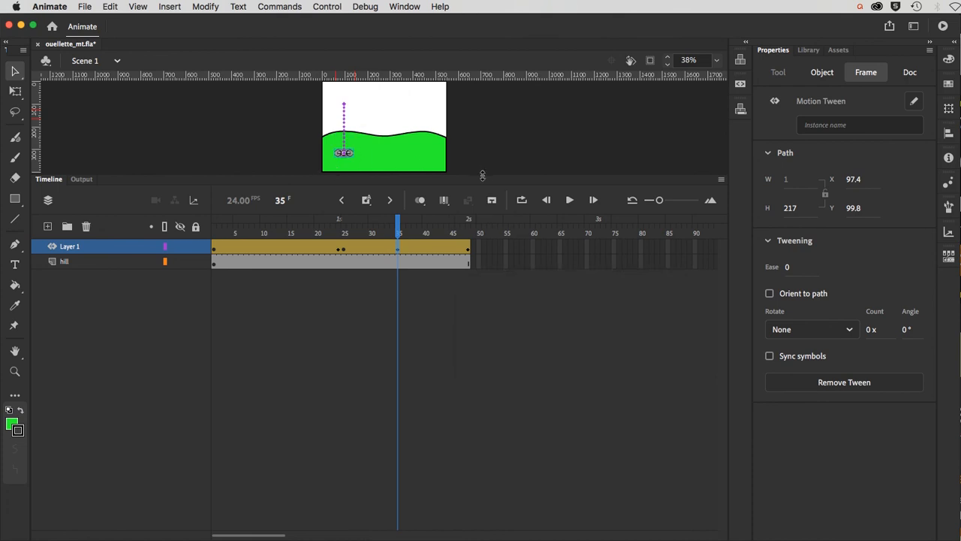
pyautogui.moveTo(482, 175); pyautogui.dragTo(493, 301)
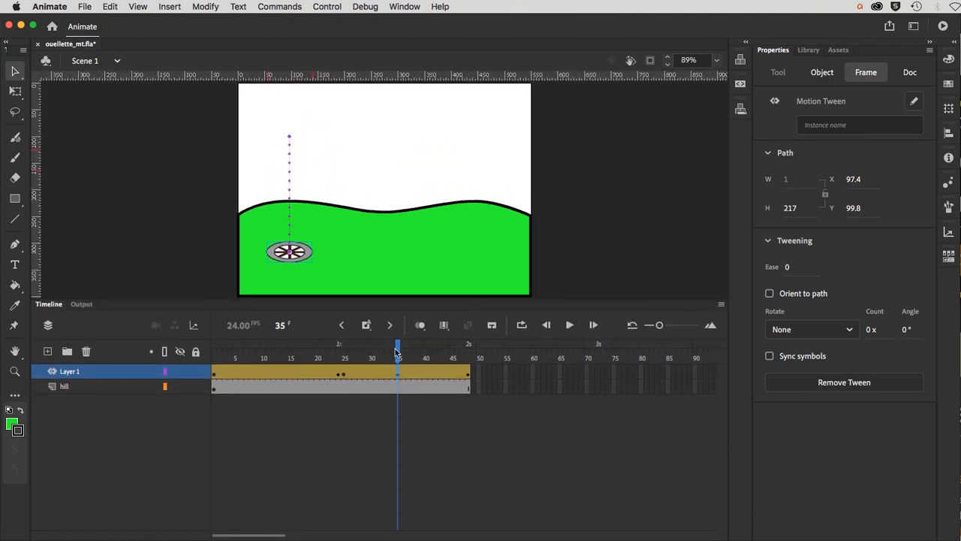